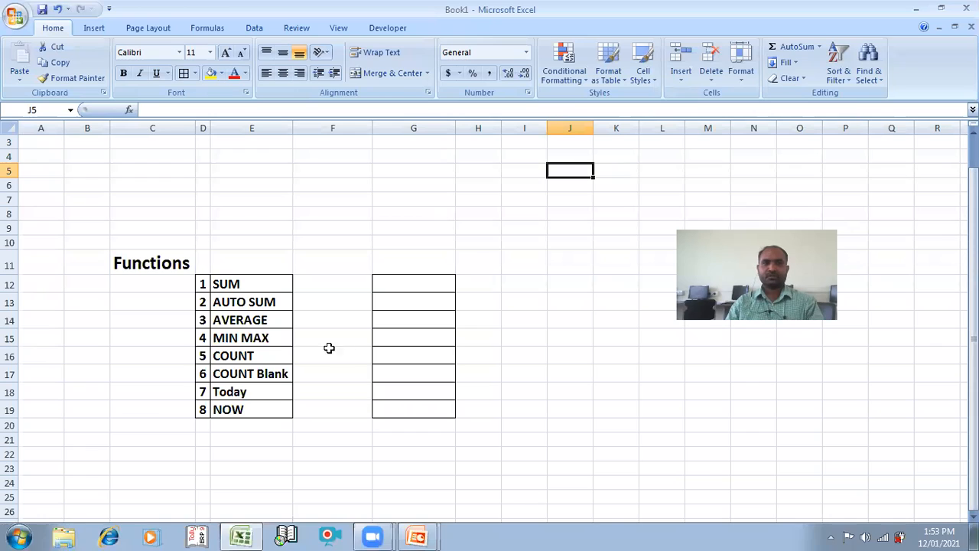
Step: Enter the numbers 45, 45, 552 and 256 in cells G4 through G7
click(407, 153)
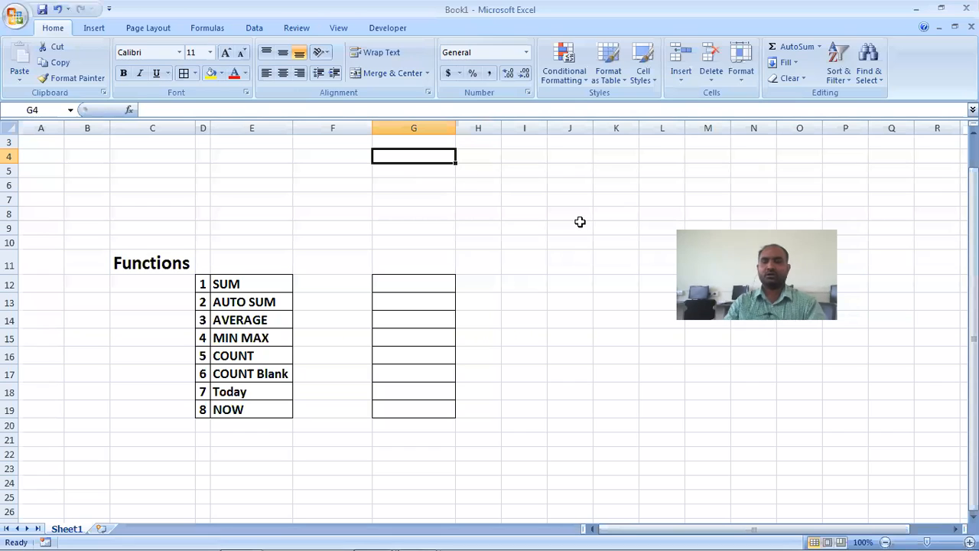
text(45)
key(Return)
text(45)
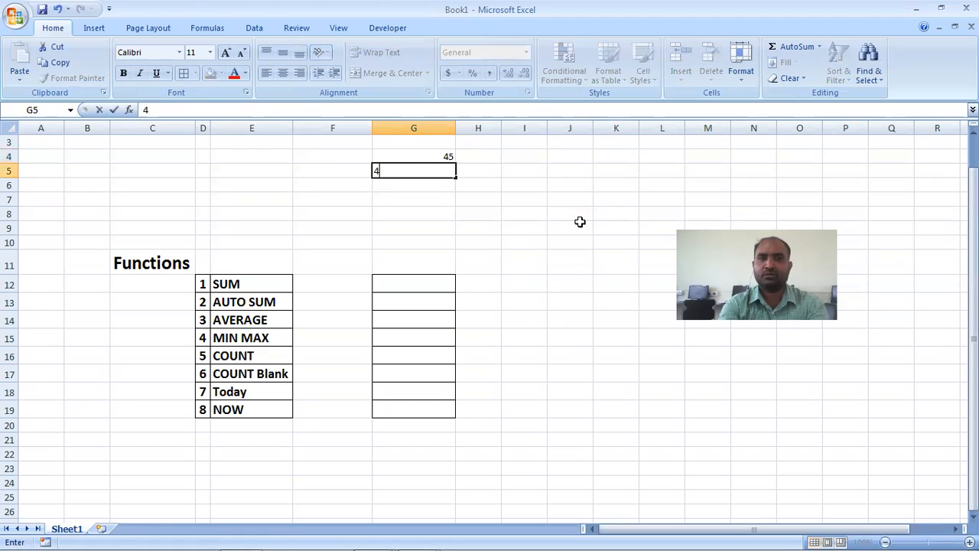
key(Return)
text(552)
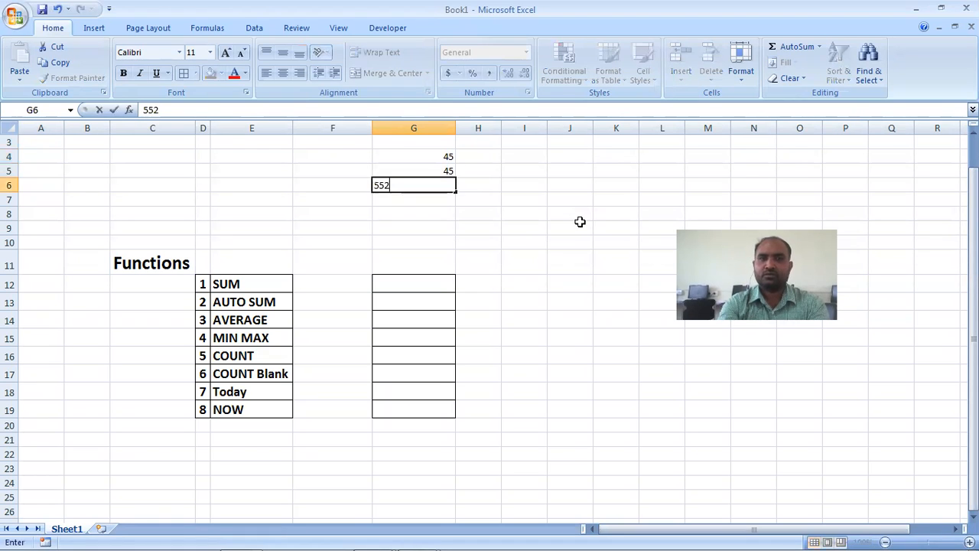
key(Return)
text(256)
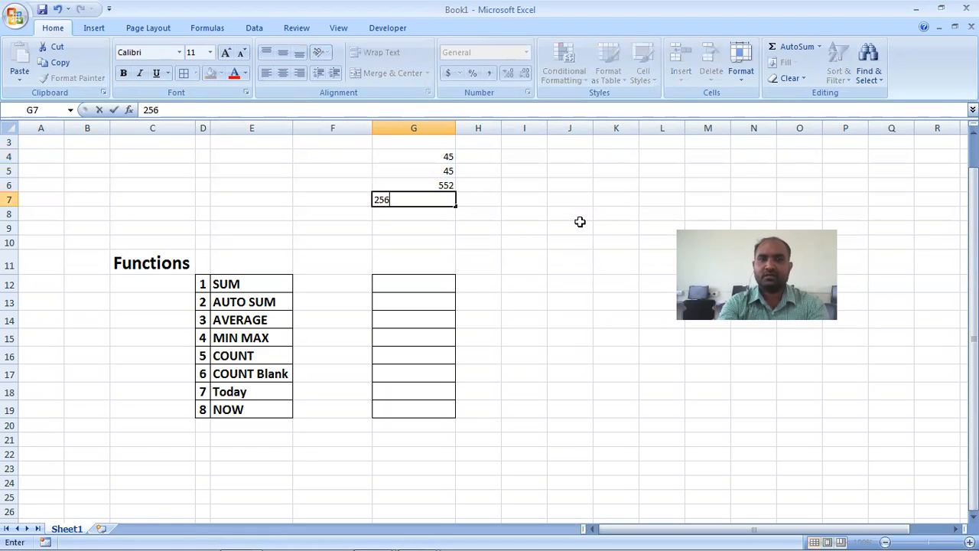
key(Return)
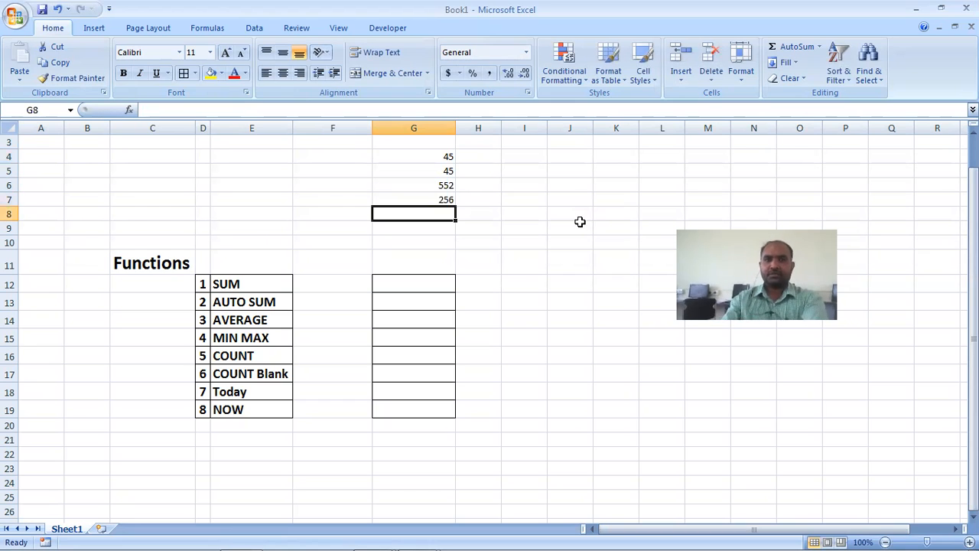
Step: Format the numbers in G4:G7 as centred, bold text at font size 12
click(434, 156)
drag(436, 164, 437, 197)
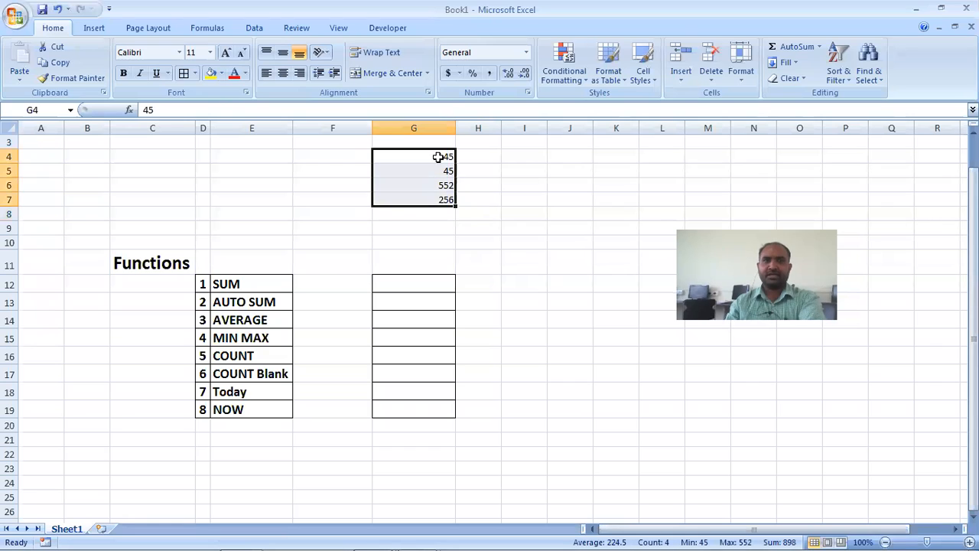
click(282, 73)
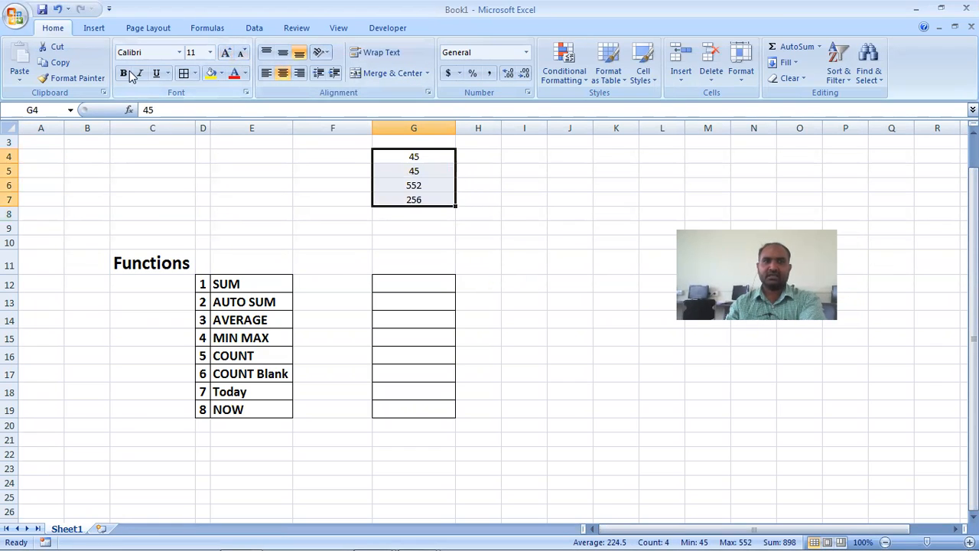
key(ctrl+b)
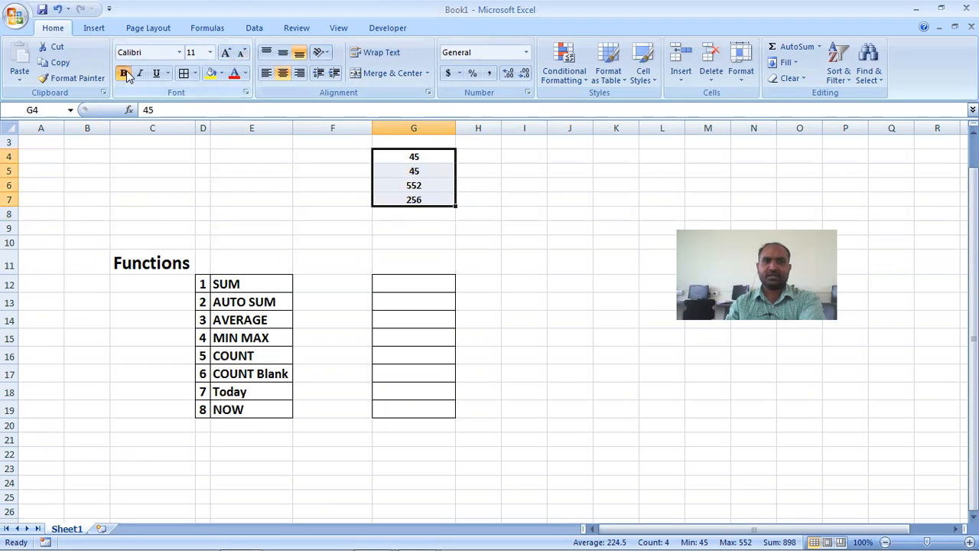
click(224, 54)
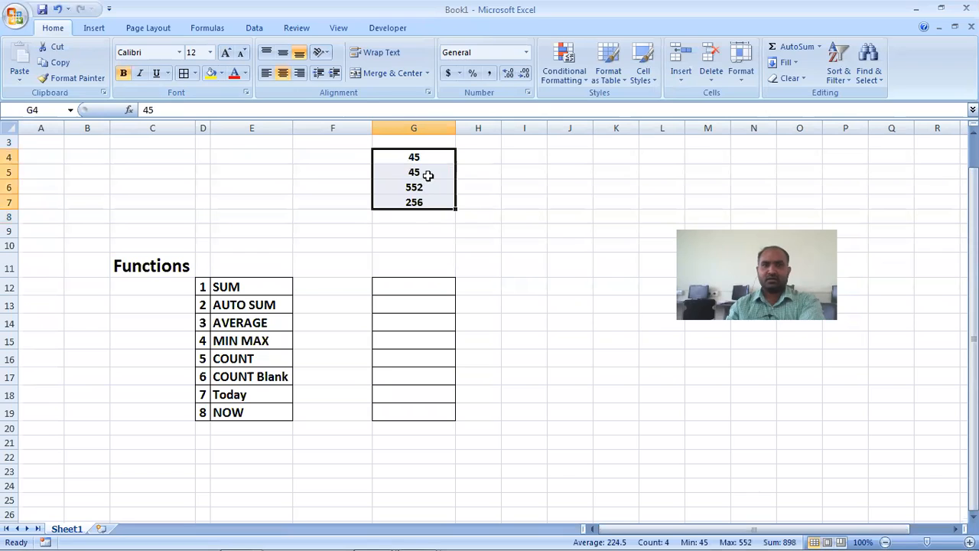
Step: Enter the formula =SUM(G4:G7) in cell G12, beside the SUM label
click(389, 285)
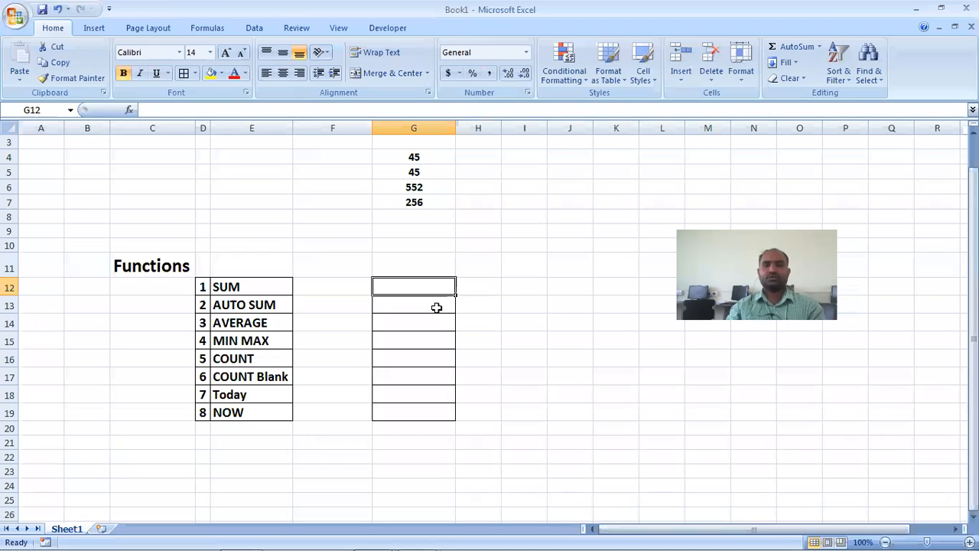
mouse_move(978, 549)
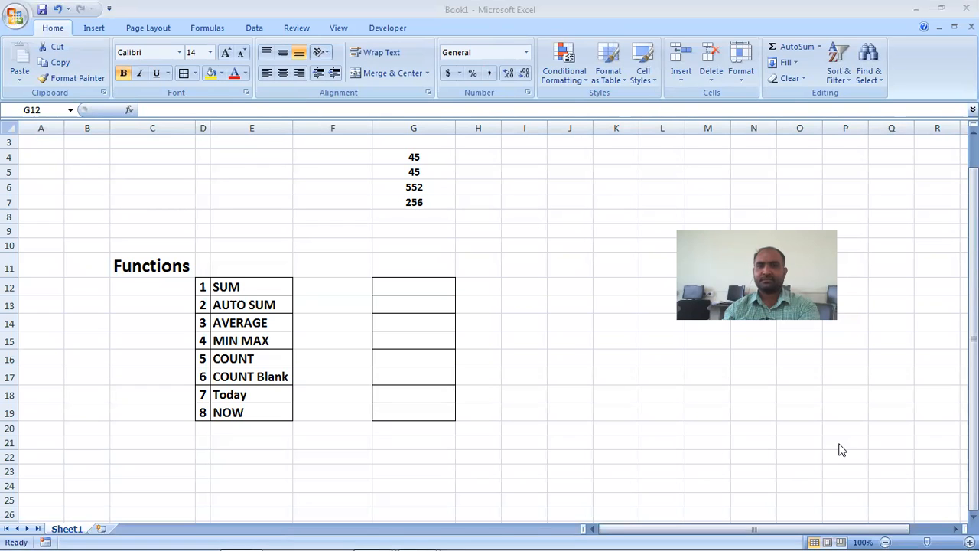
click(426, 294)
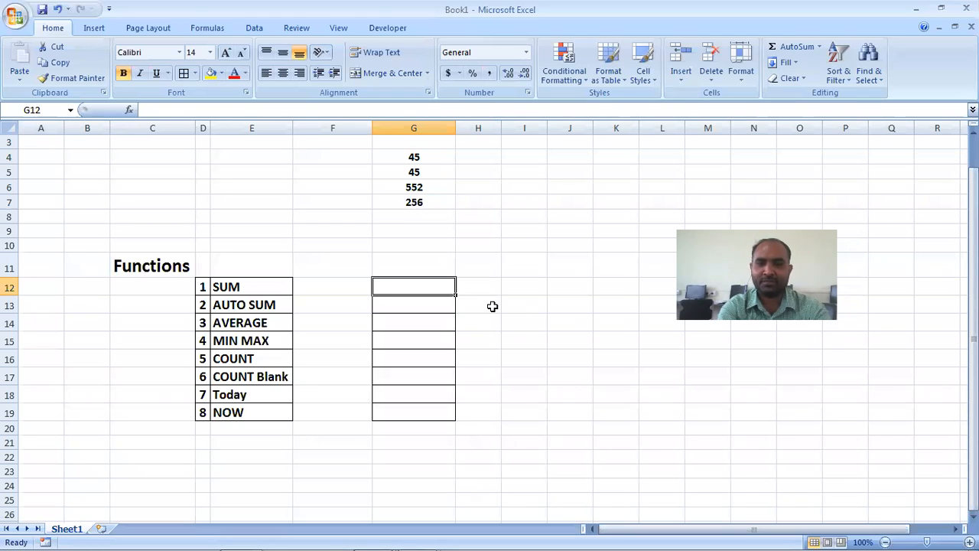
text(=)
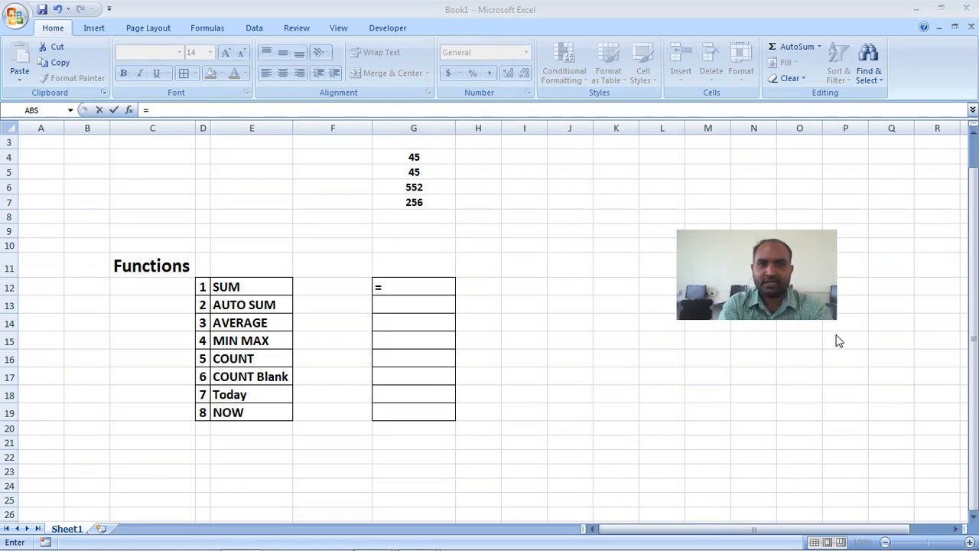
click(390, 289)
text(sum)
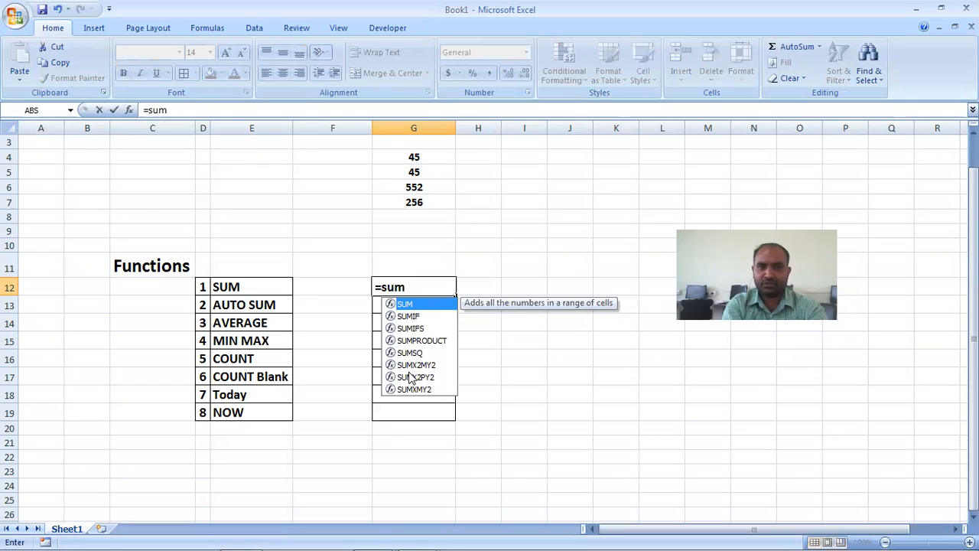
double_click(407, 306)
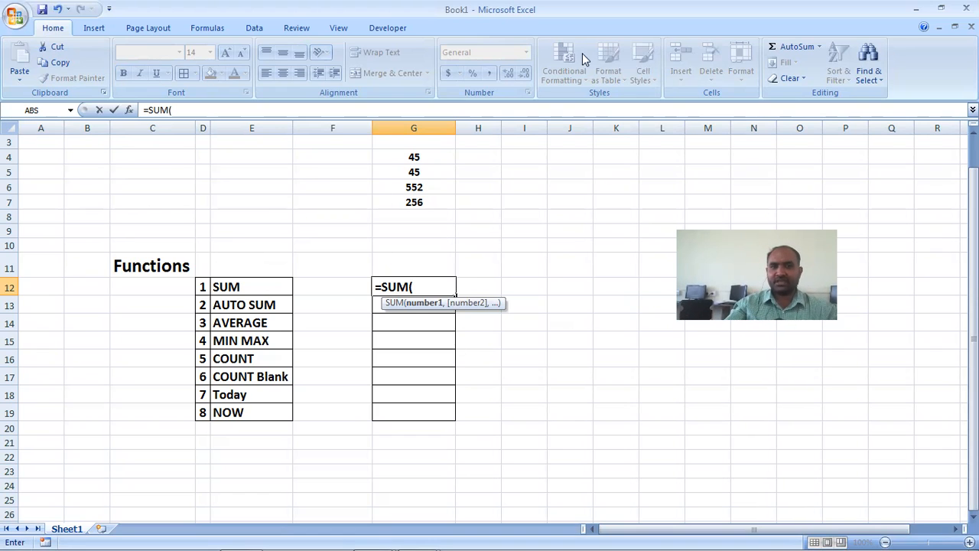
click(422, 156)
drag(422, 157, 423, 203)
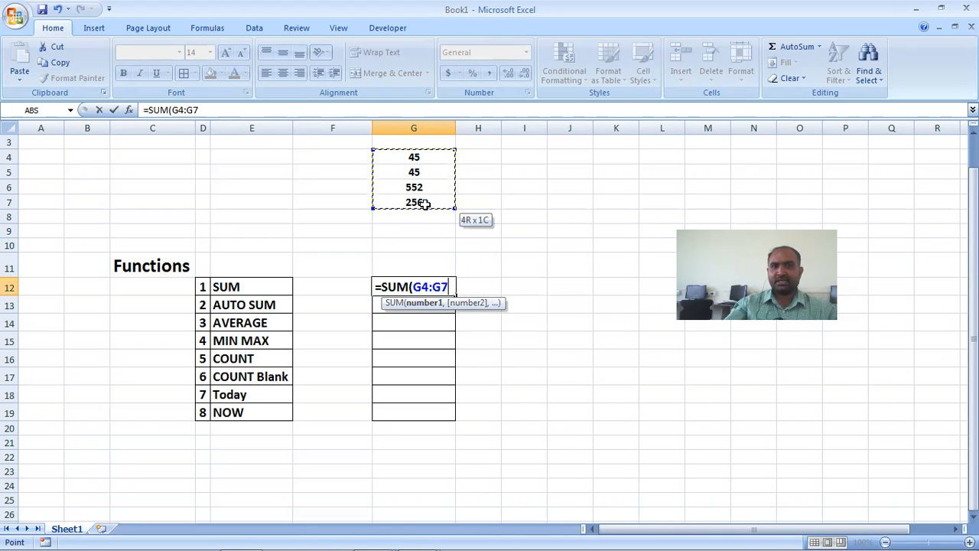
drag(425, 204, 430, 208)
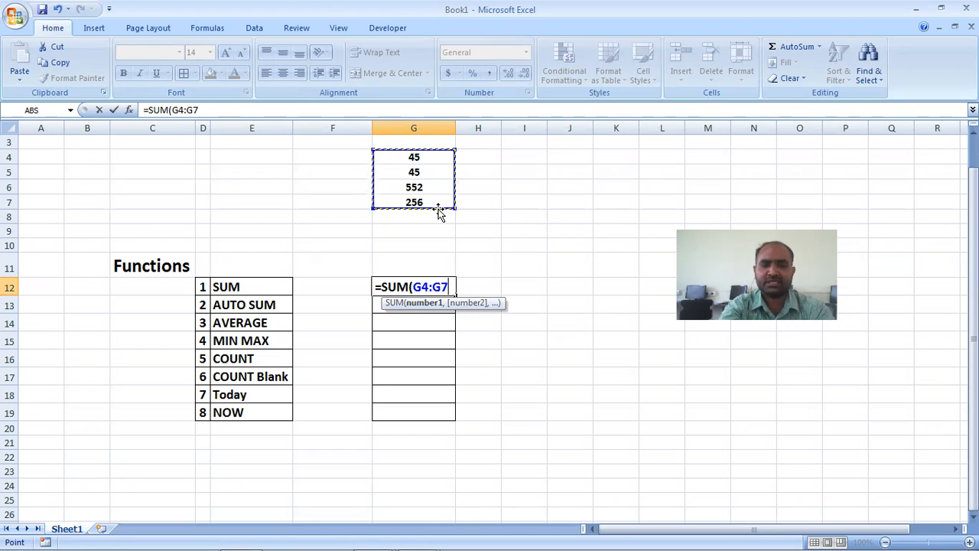
text())
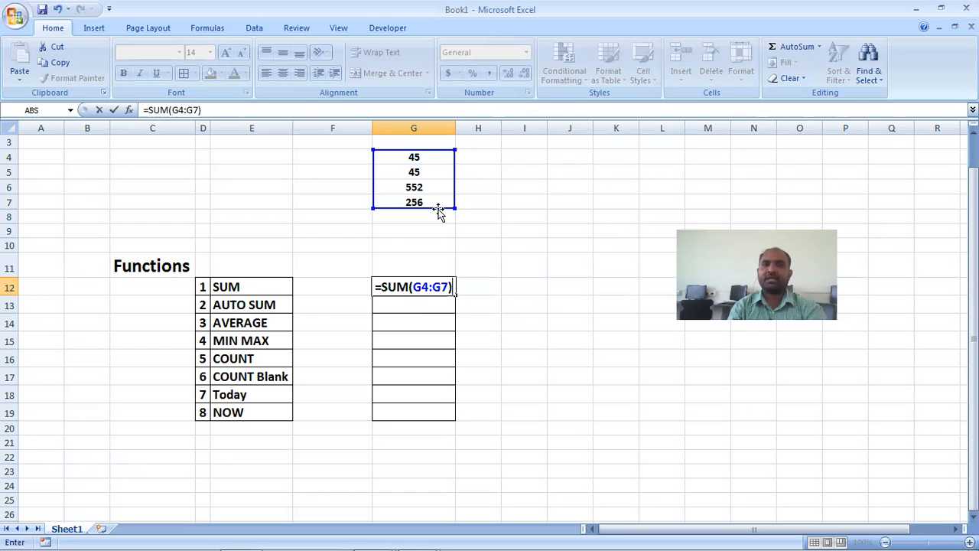
key(Return)
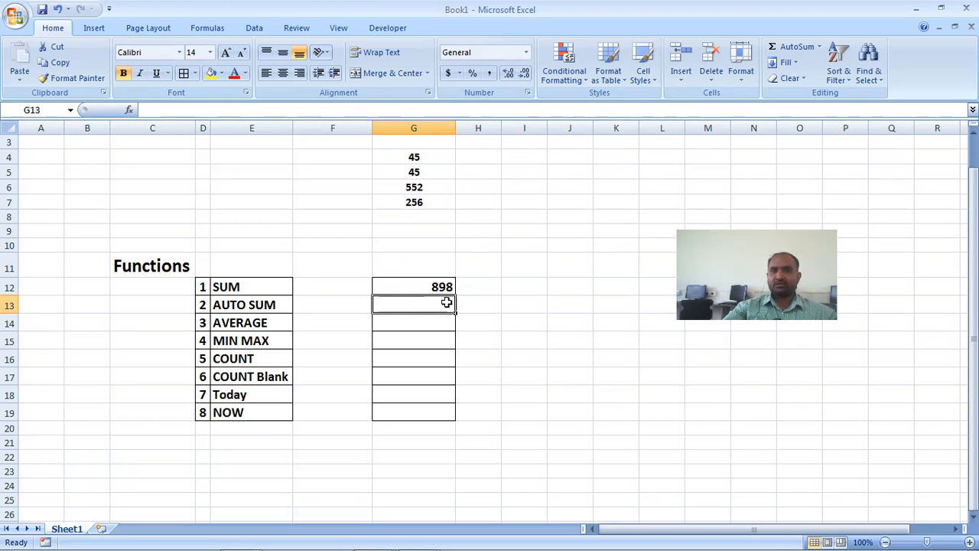
Step: Insert an AutoSum formula in cell G13 and set its range to G4:G7
double_click(793, 49)
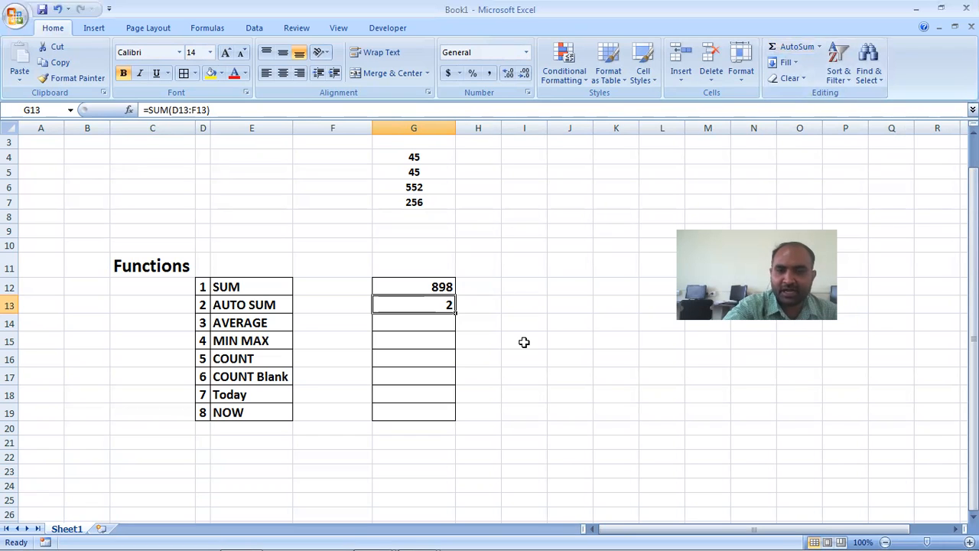
key(Delete)
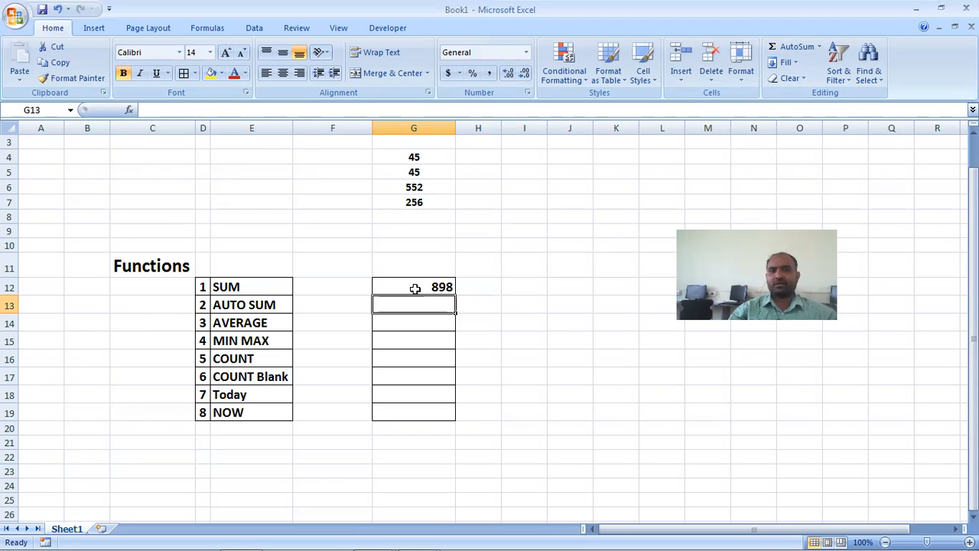
click(818, 48)
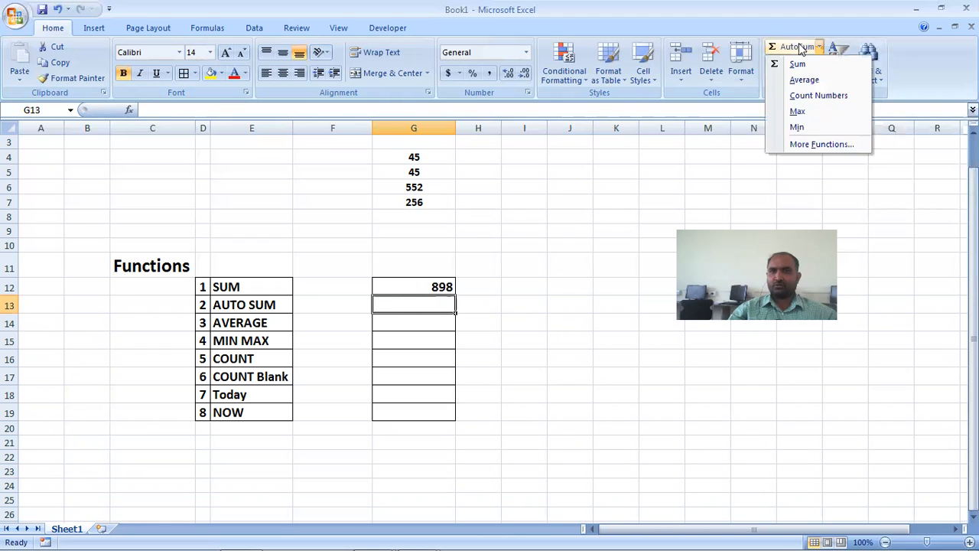
double_click(797, 46)
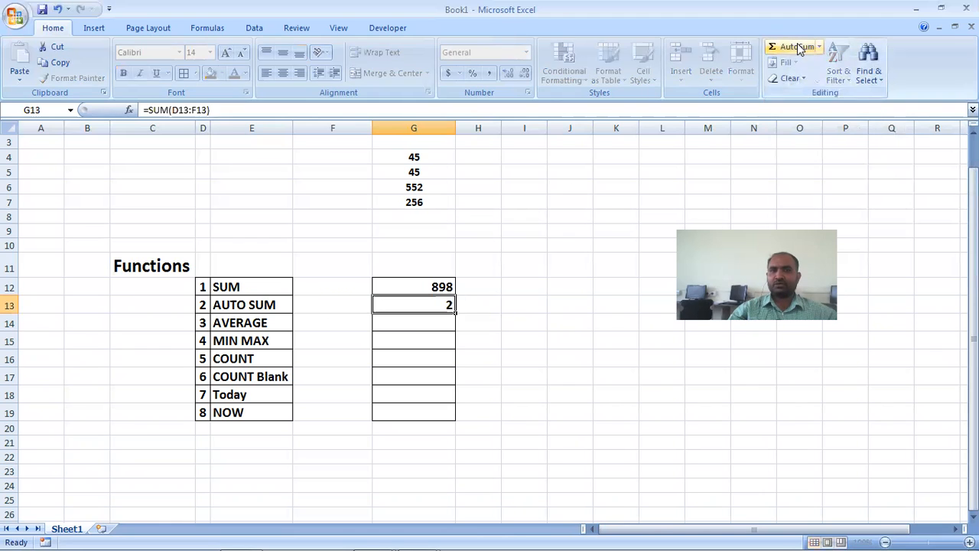
double_click(403, 305)
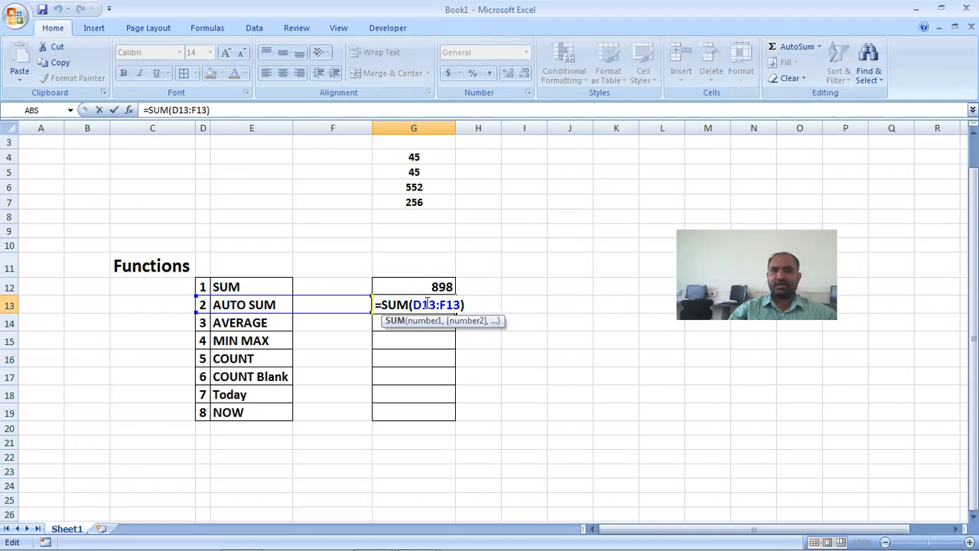
drag(414, 305, 462, 304)
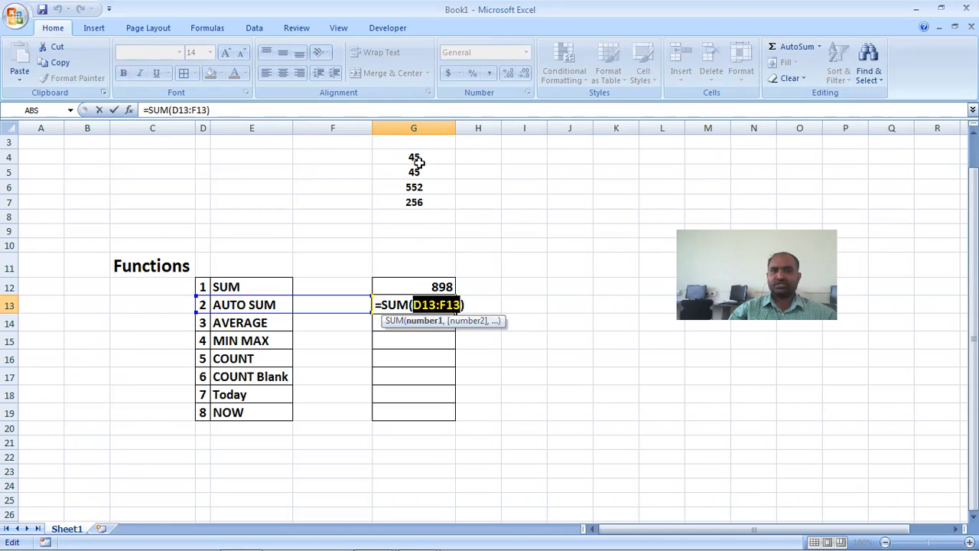
drag(415, 154, 414, 202)
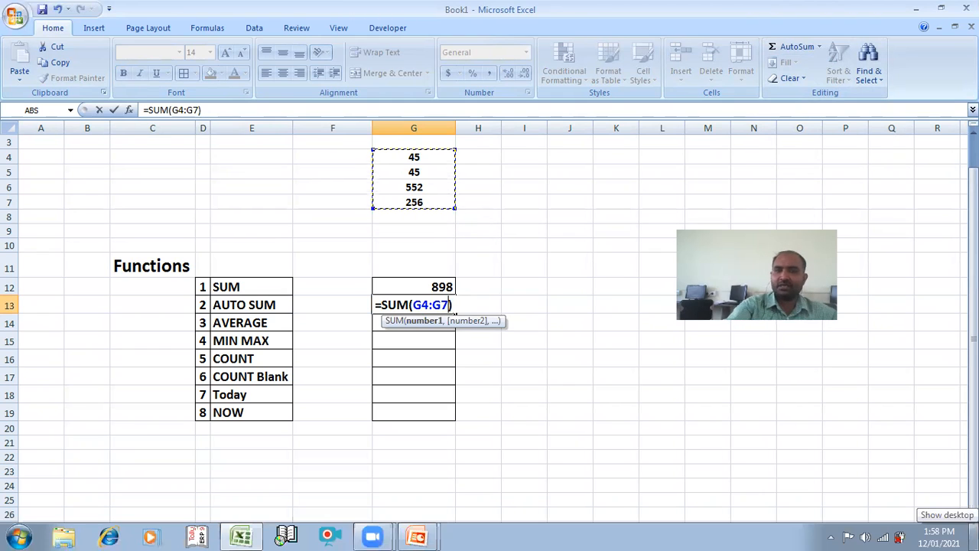
key(Return)
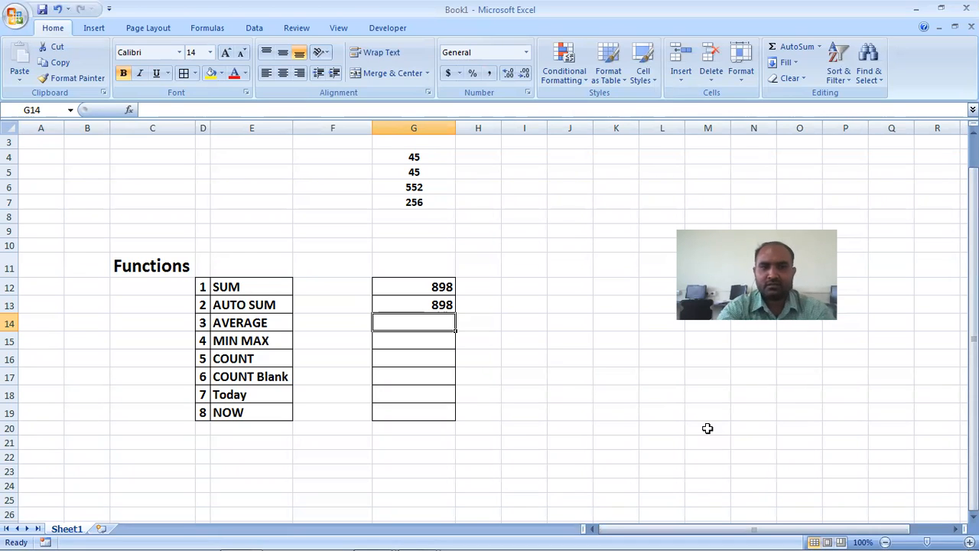
Step: Enter the formula =AVERAGE(G4:G7) in cell G14, beside the AVERAGE label
text(=)
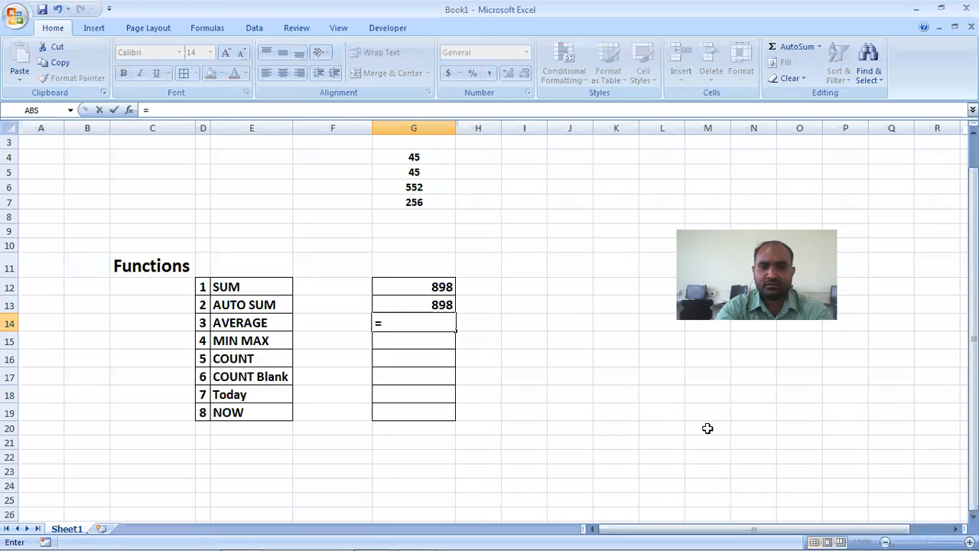
text(aver)
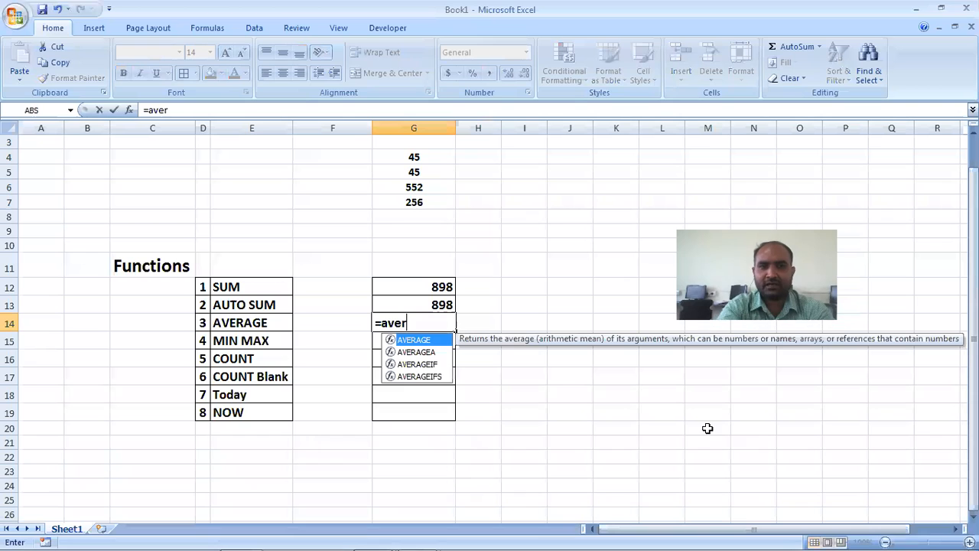
double_click(413, 340)
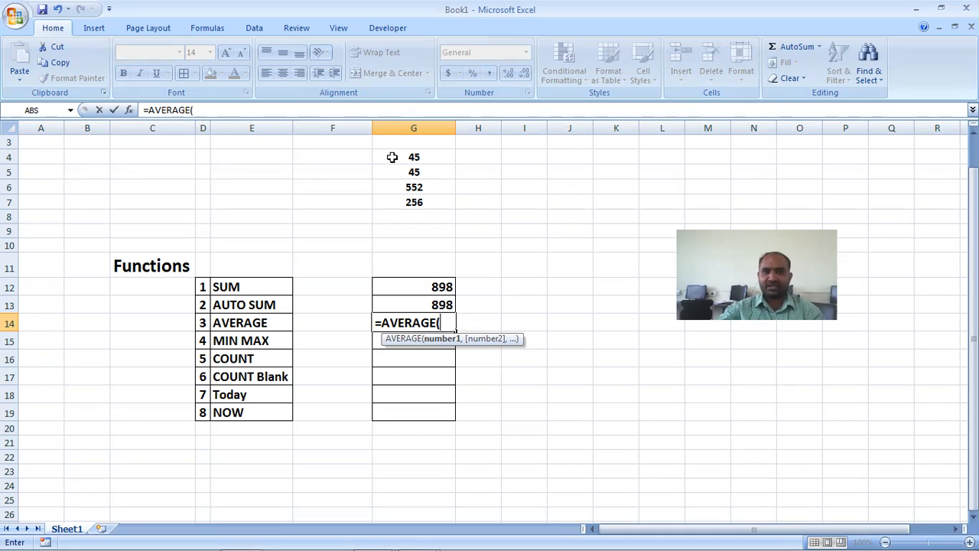
drag(413, 158, 411, 203)
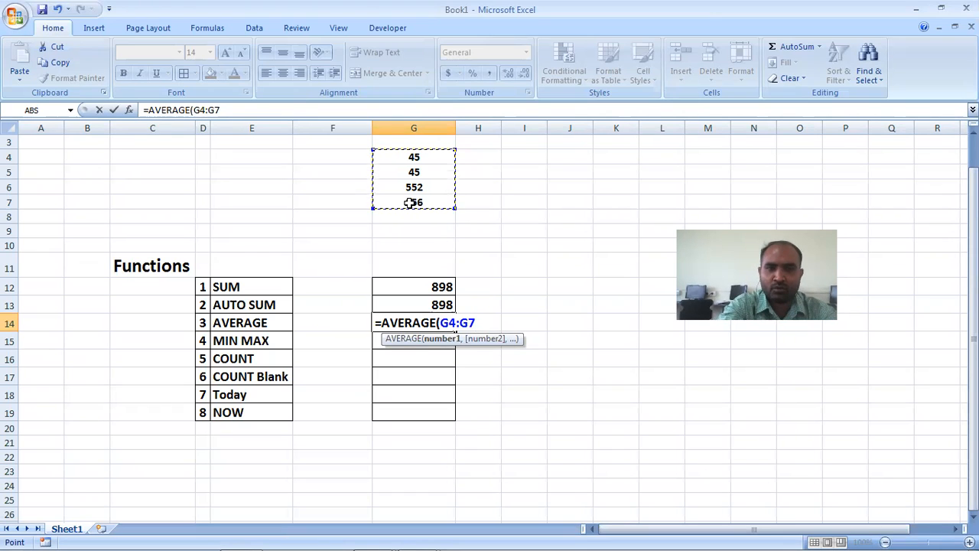
text())
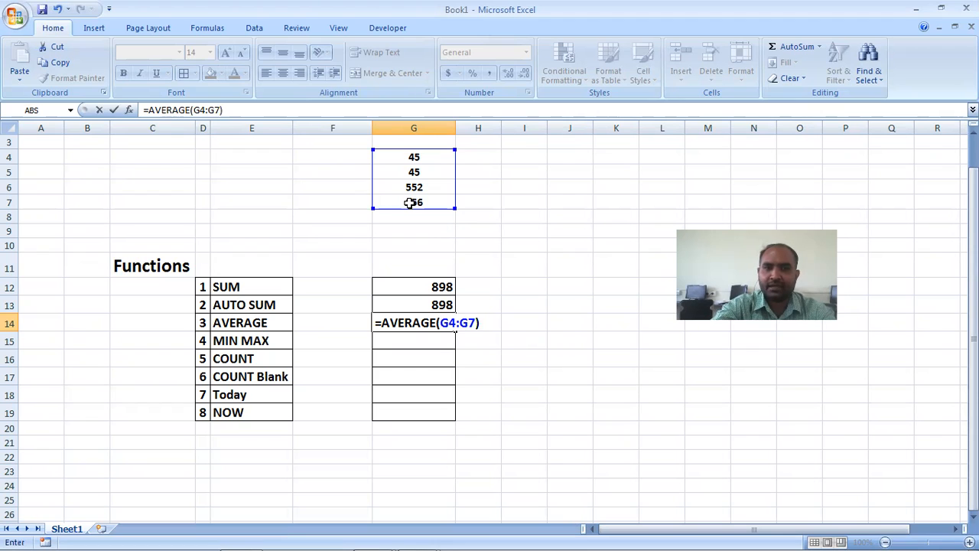
key(Return)
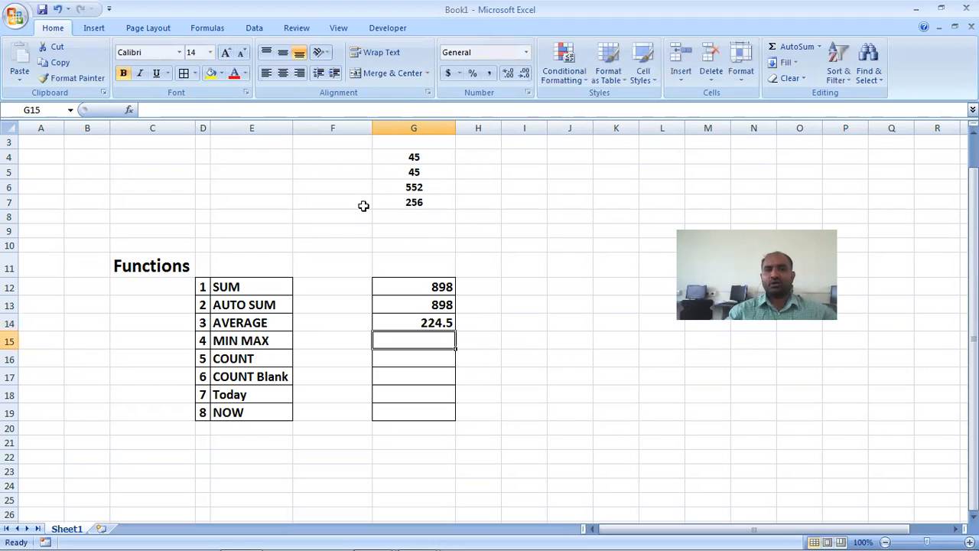
click(432, 323)
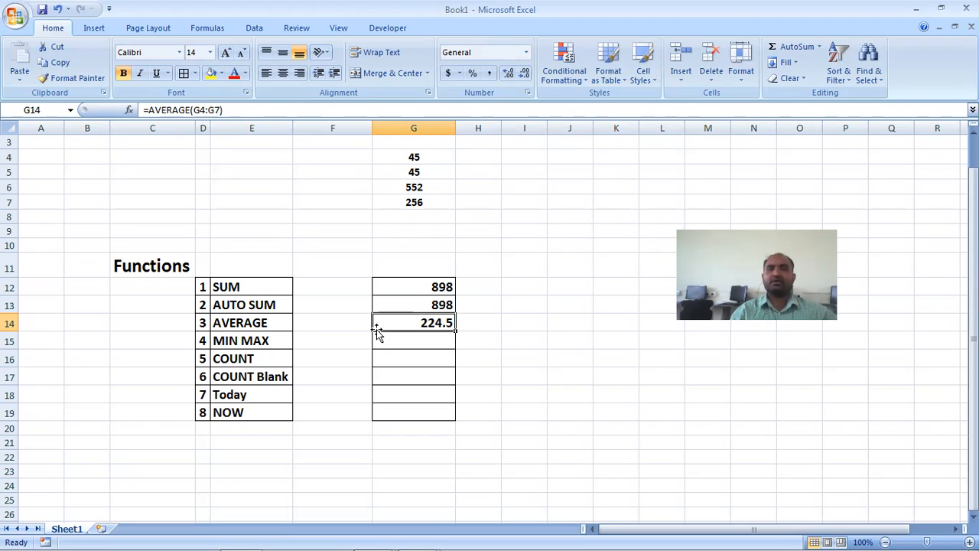
click(525, 236)
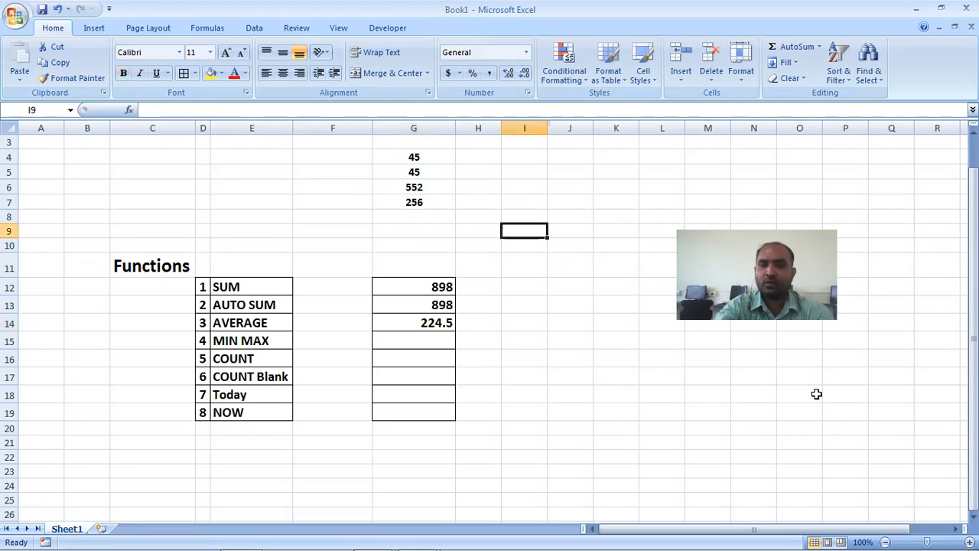
Step: Enter the formula =G4+G5+G6+G7 in cell I9 to total the sample numbers manually
text(=)
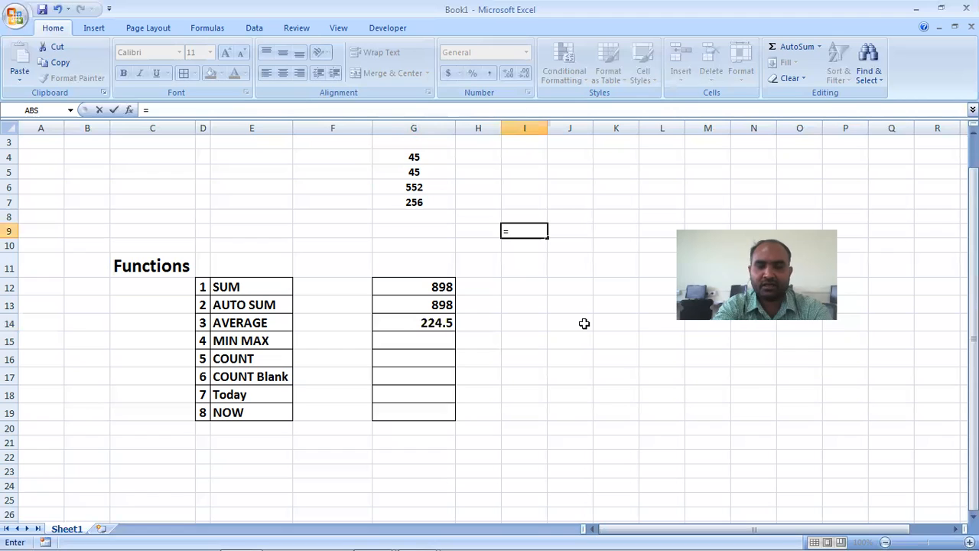
click(413, 158)
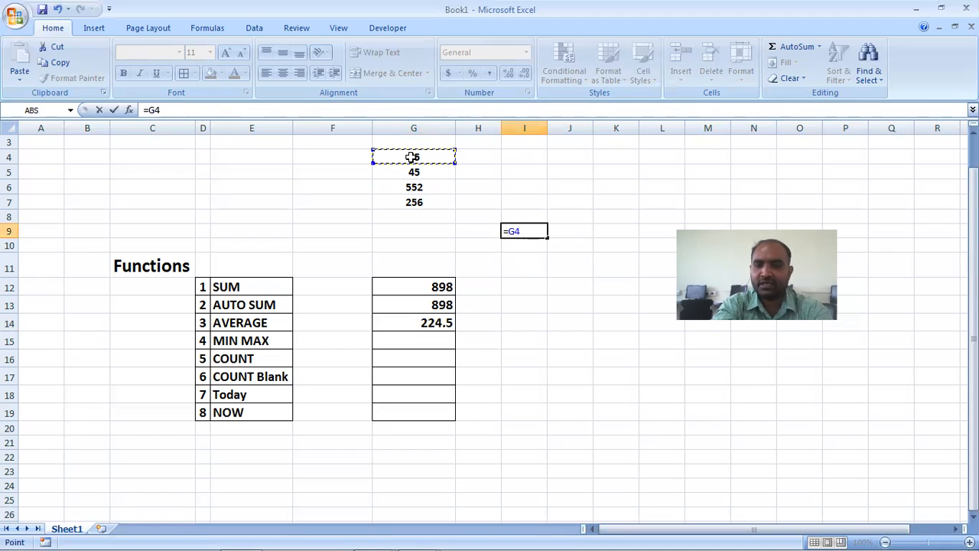
text(+)
key(Down)
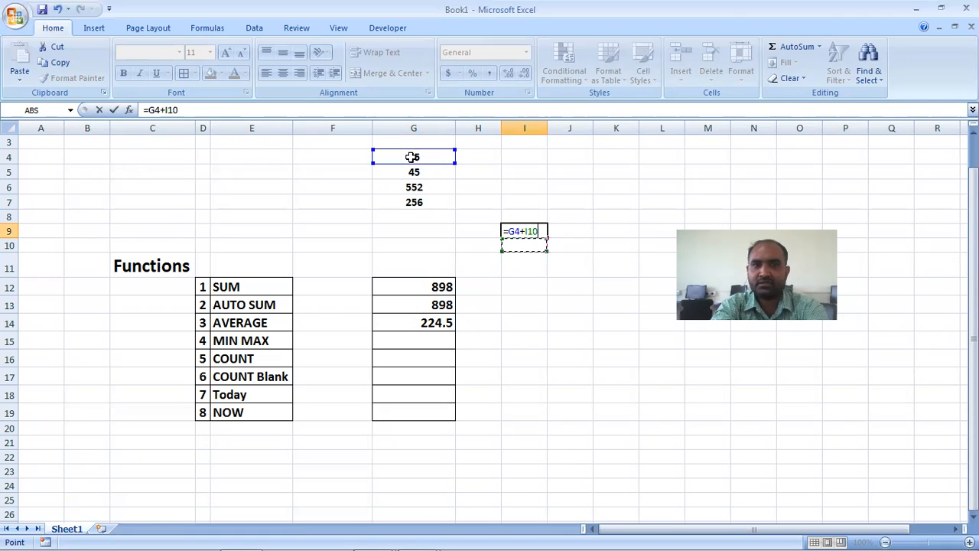
key(Up)
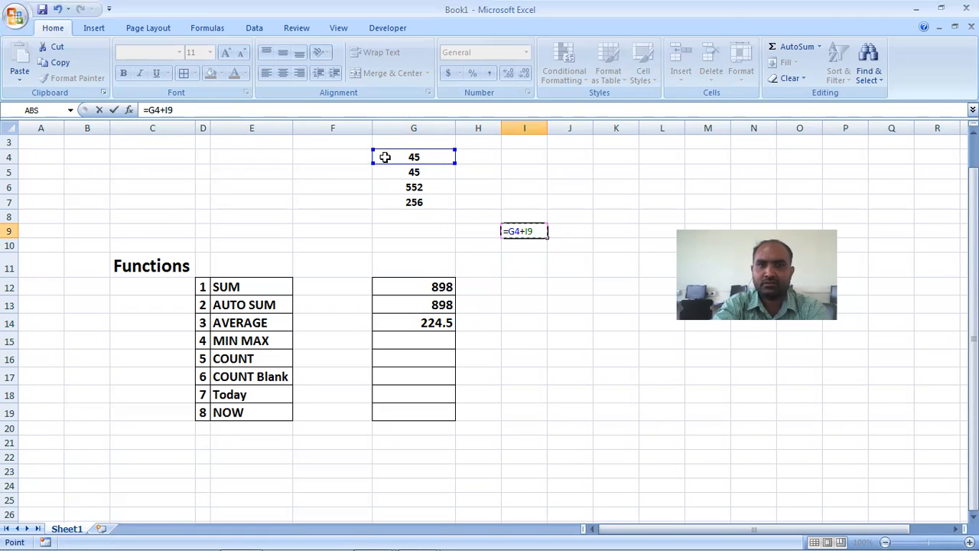
key(BackSpace)
key(BackSpace)
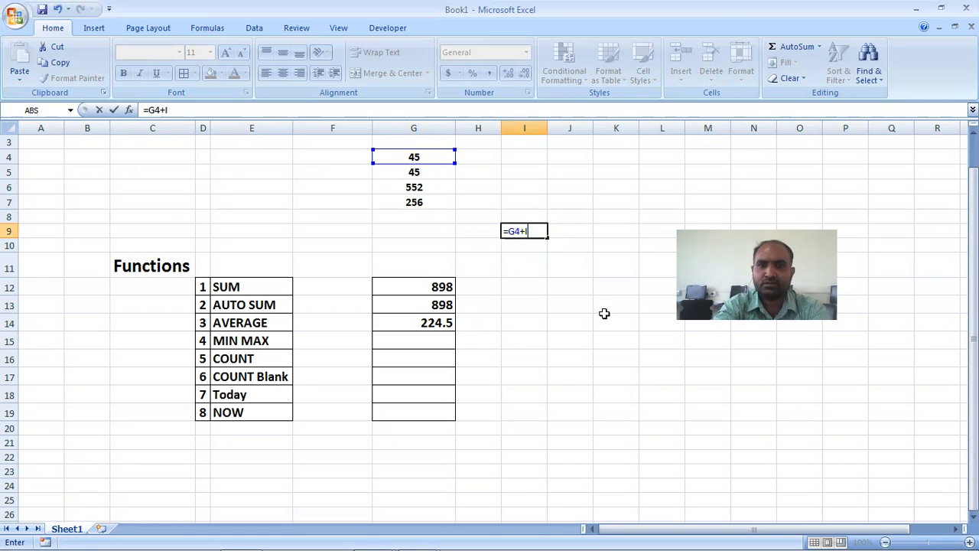
click(428, 170)
text(+)
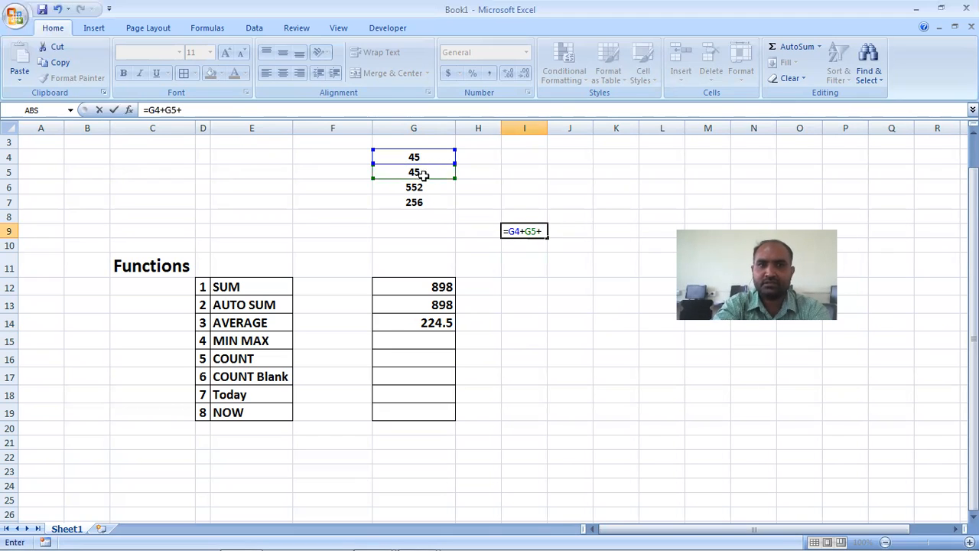
click(419, 186)
text(+)
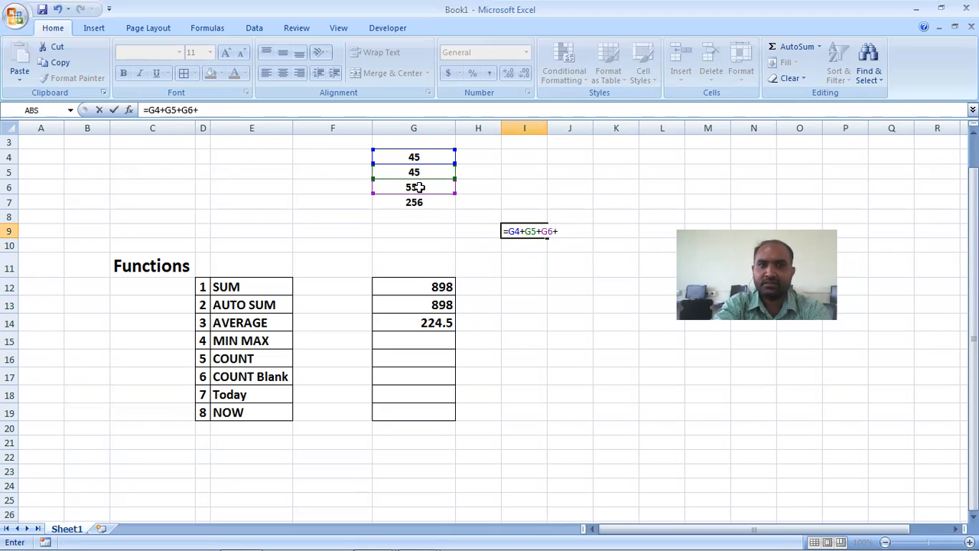
click(415, 205)
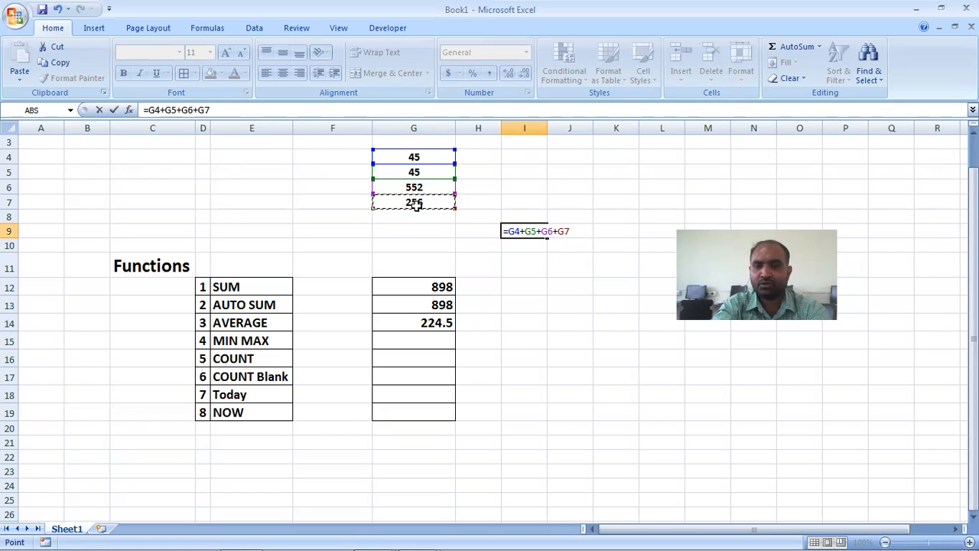
key(Return)
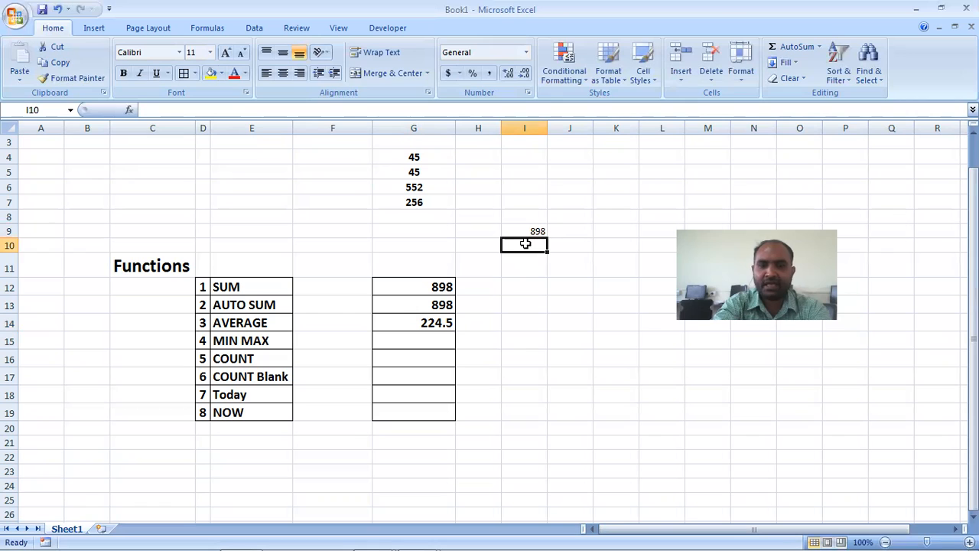
Step: Enter the formula =I9/4 in cell I10 and compare it with the AVERAGE formula in G14
text(=)
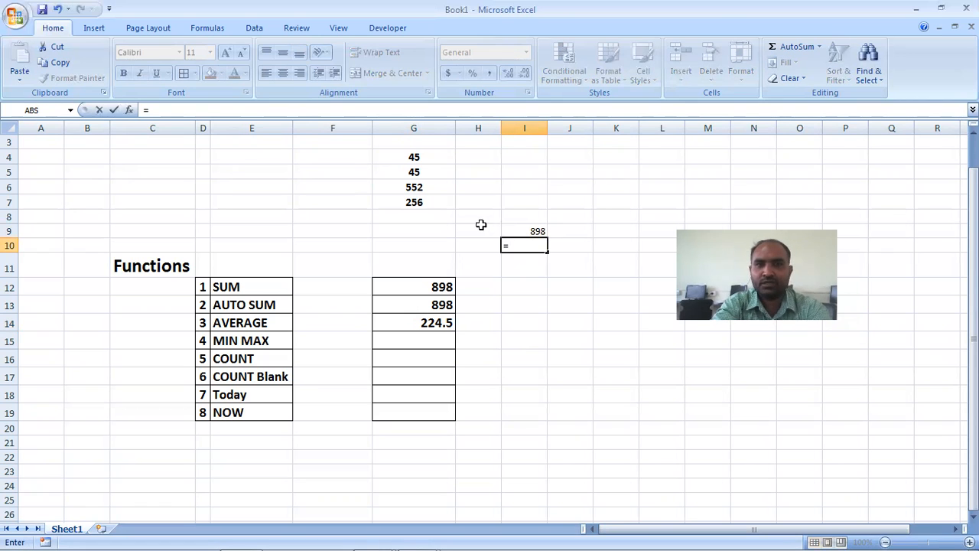
click(520, 230)
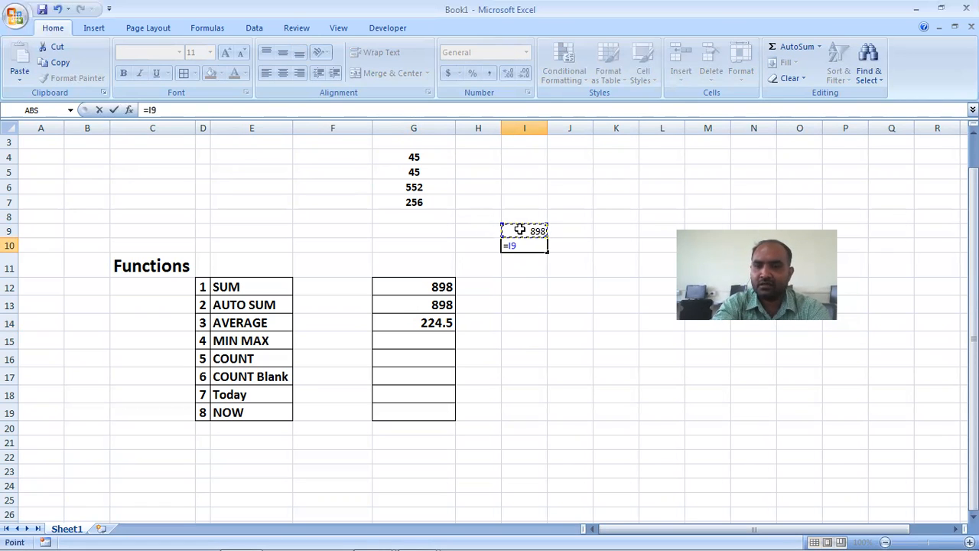
text(/)
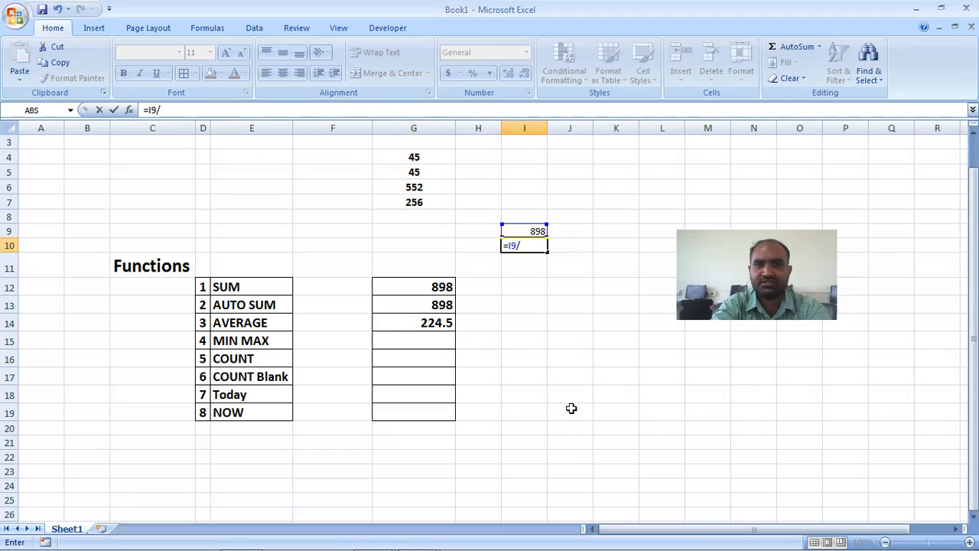
text(4)
key(Return)
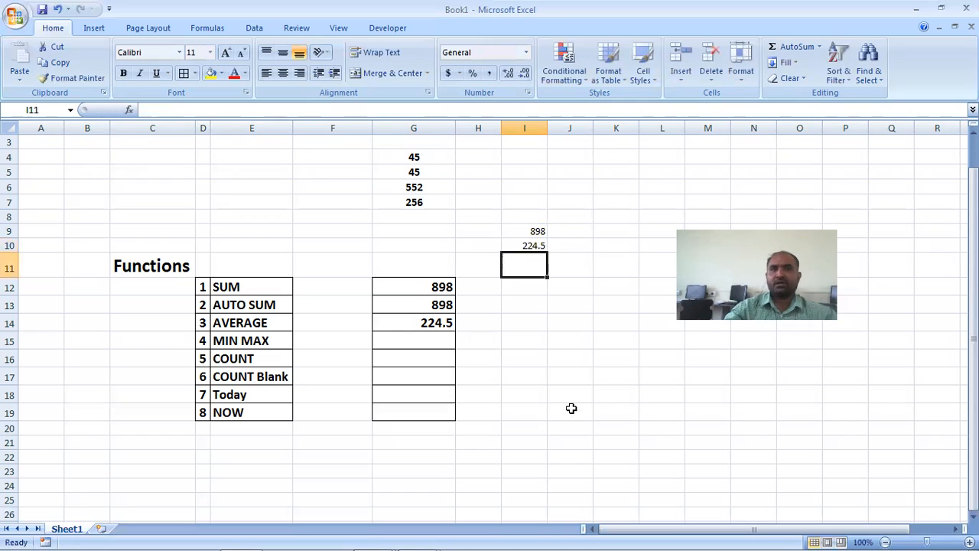
click(535, 245)
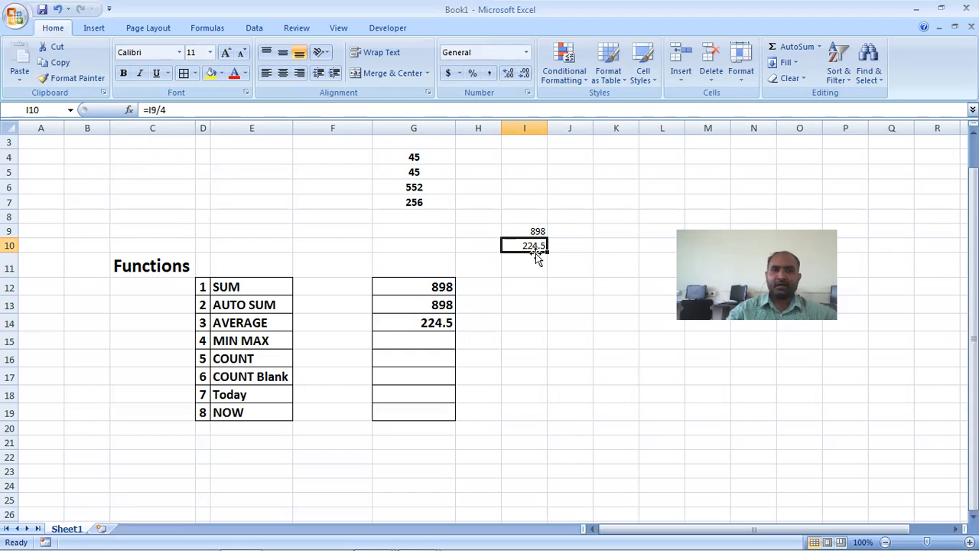
click(428, 323)
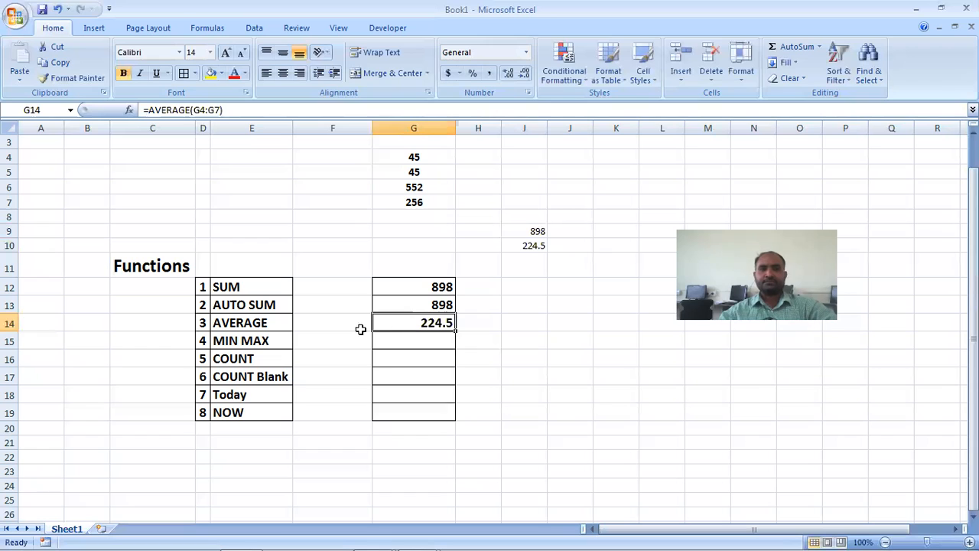
Step: Shorten the MIN MAX label in cell E15 to MIN
click(252, 345)
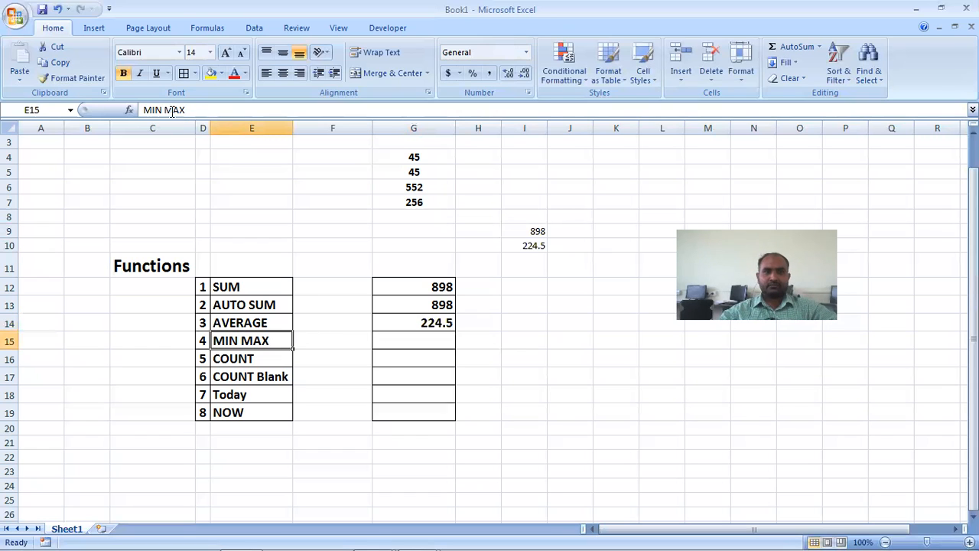
drag(164, 110, 210, 115)
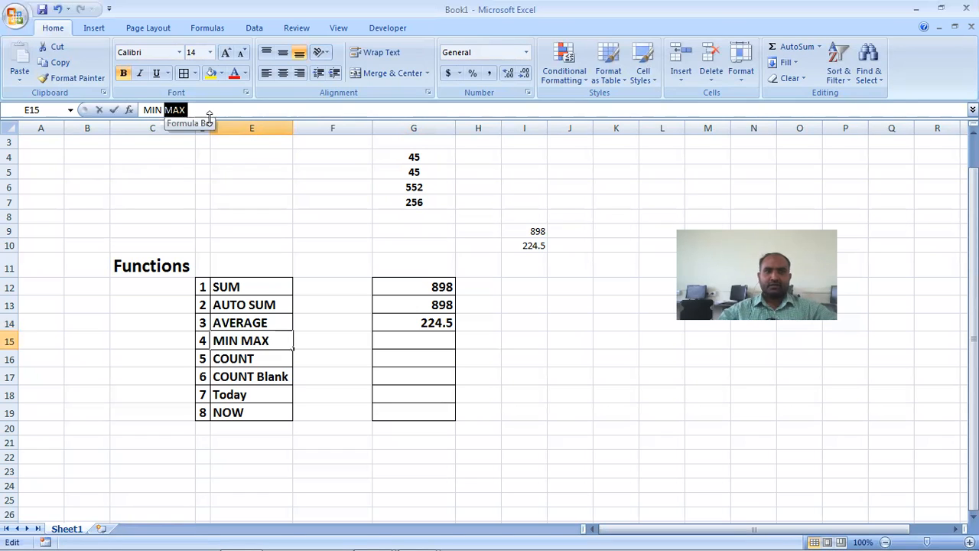
key(BackSpace)
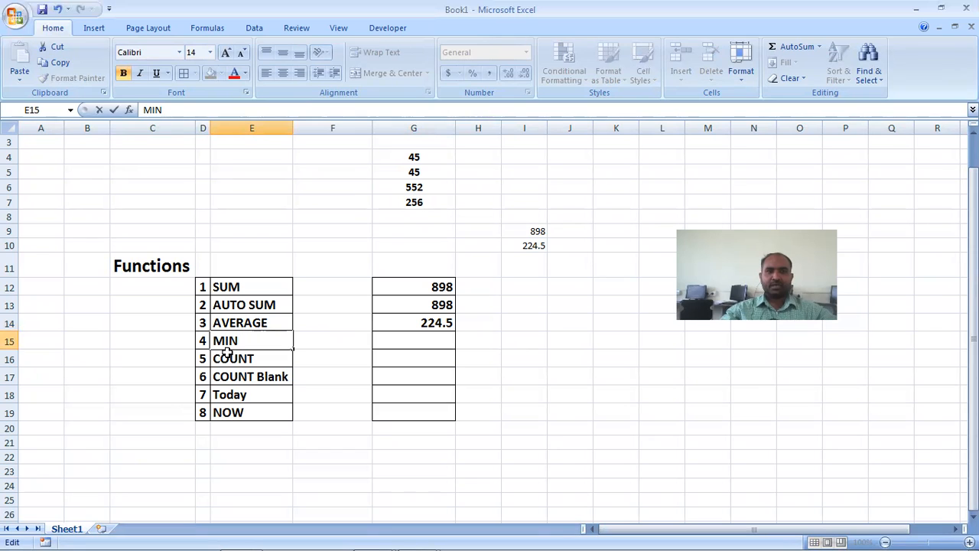
Step: Insert a new row above the MIN row and enter the label MAX in cell E15
click(10, 341)
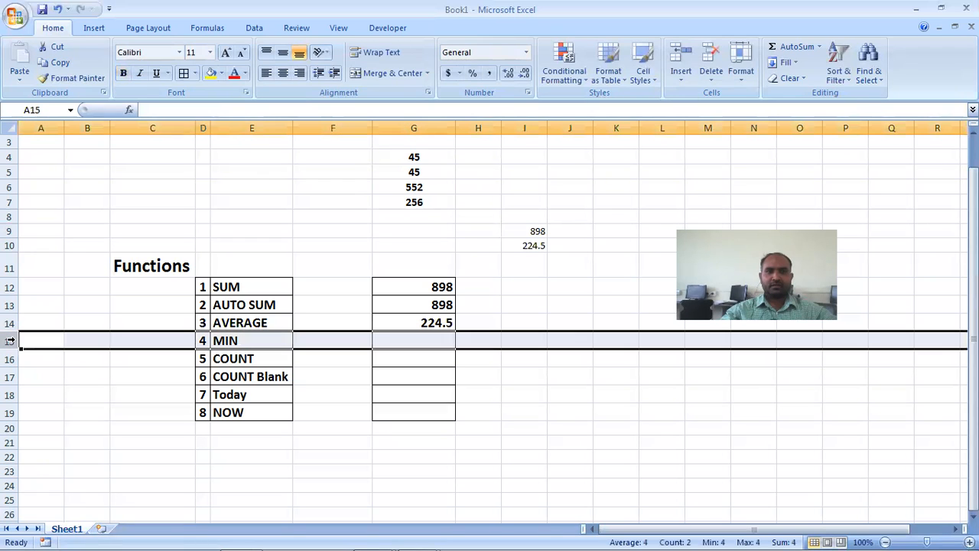
click(681, 55)
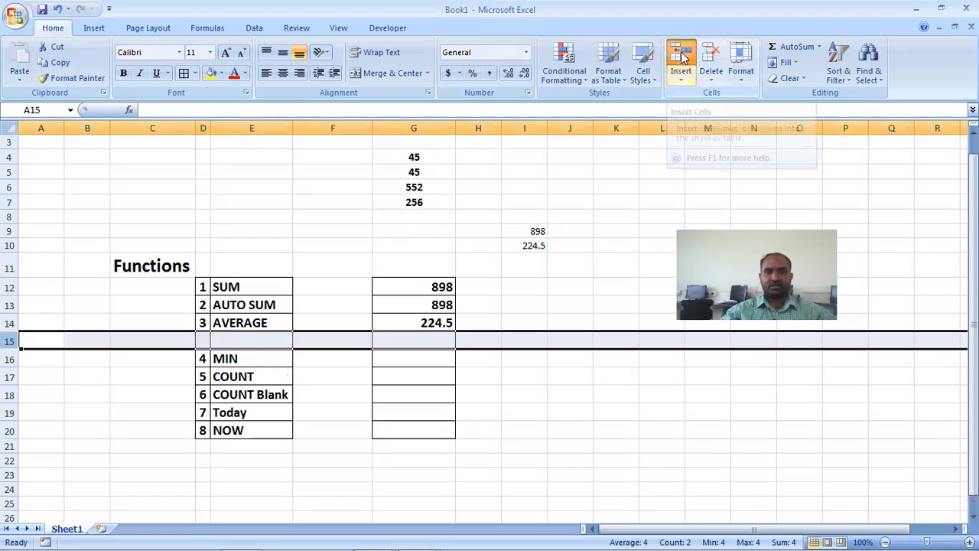
click(231, 342)
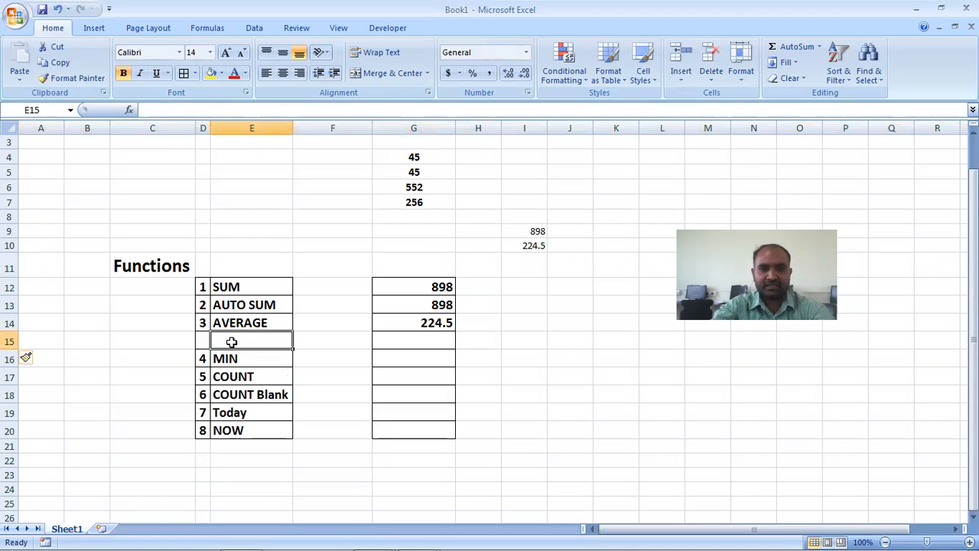
text(MAX)
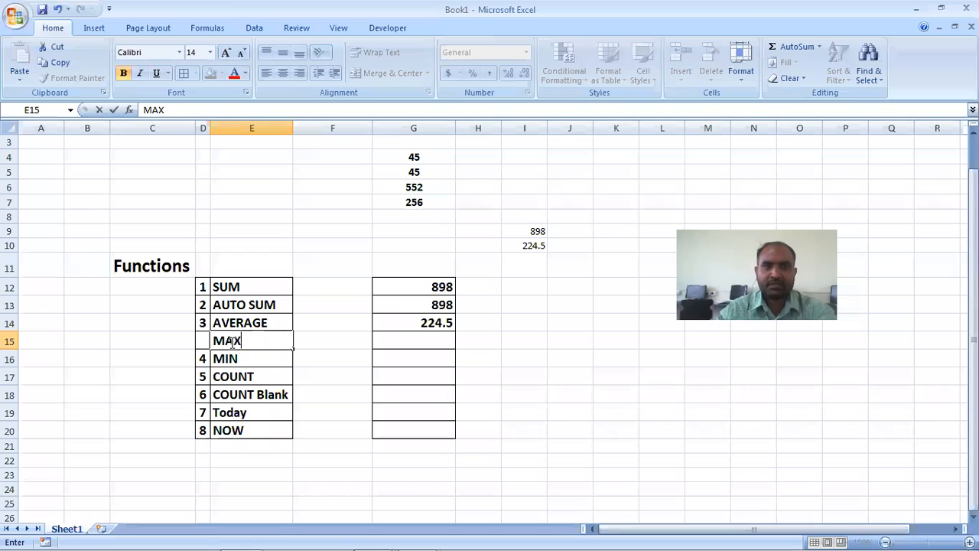
click(203, 341)
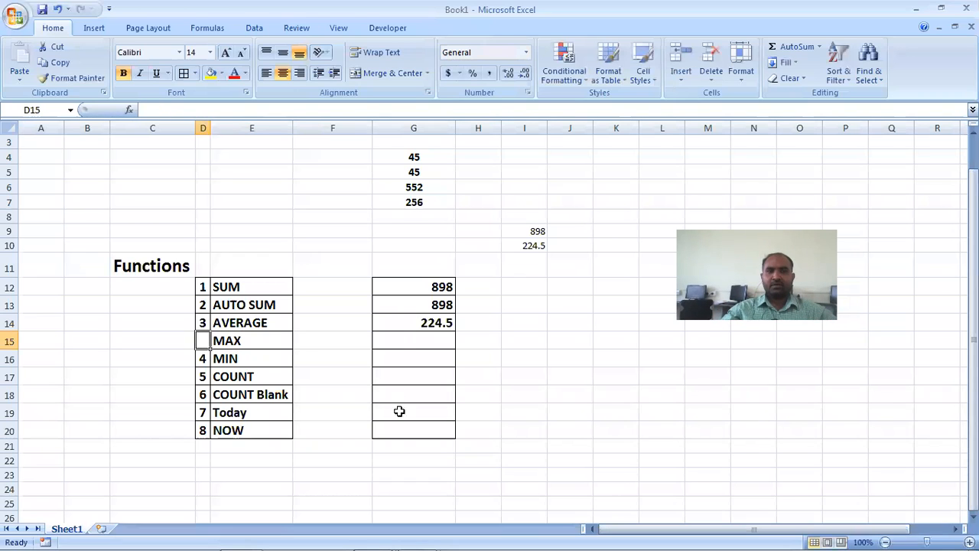
Step: Enter the formula =MAX(G4:G7) in cell G15, beside the MAX label
click(402, 344)
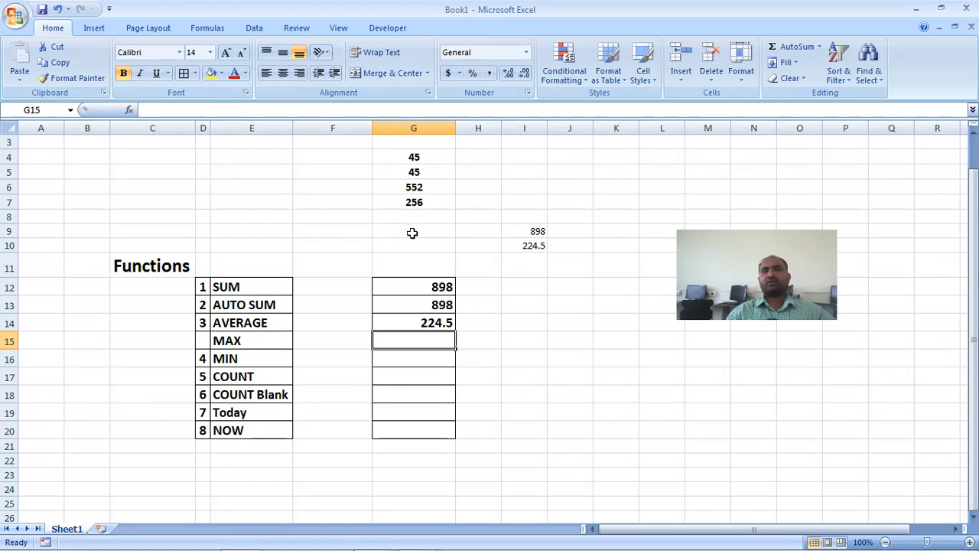
click(419, 187)
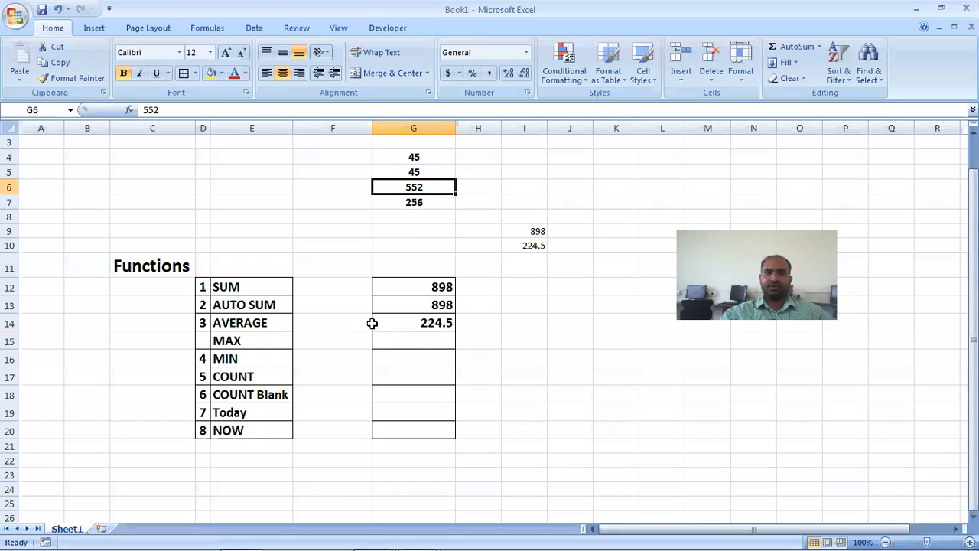
click(412, 345)
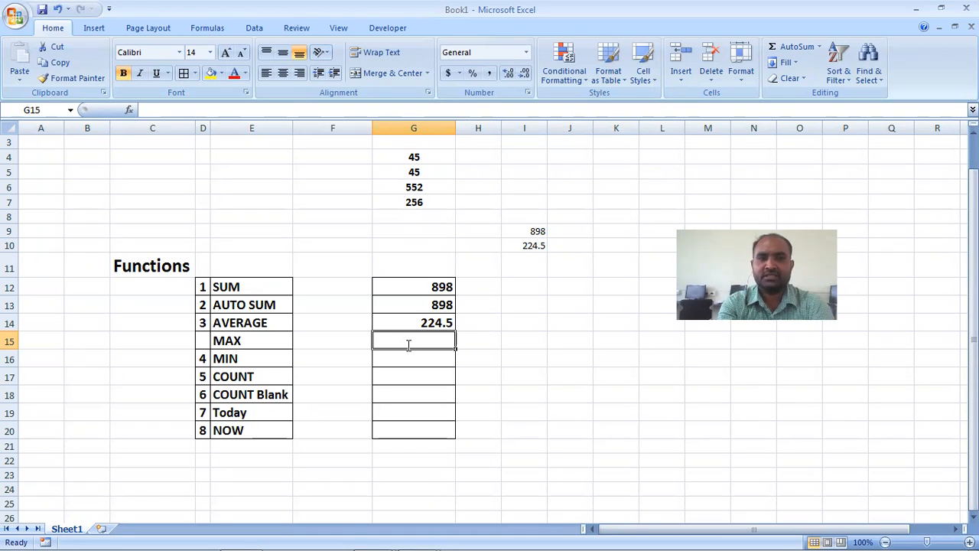
text(=ma)
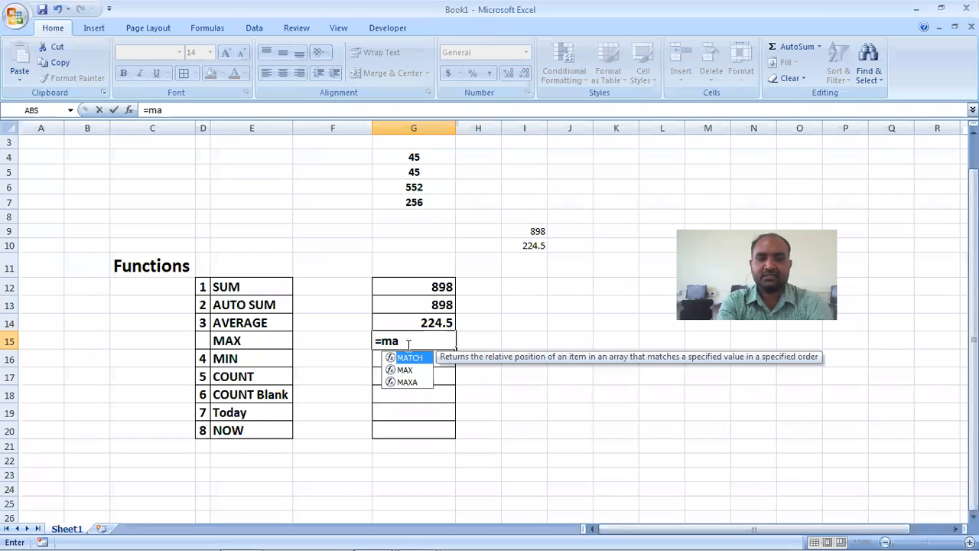
text(x)
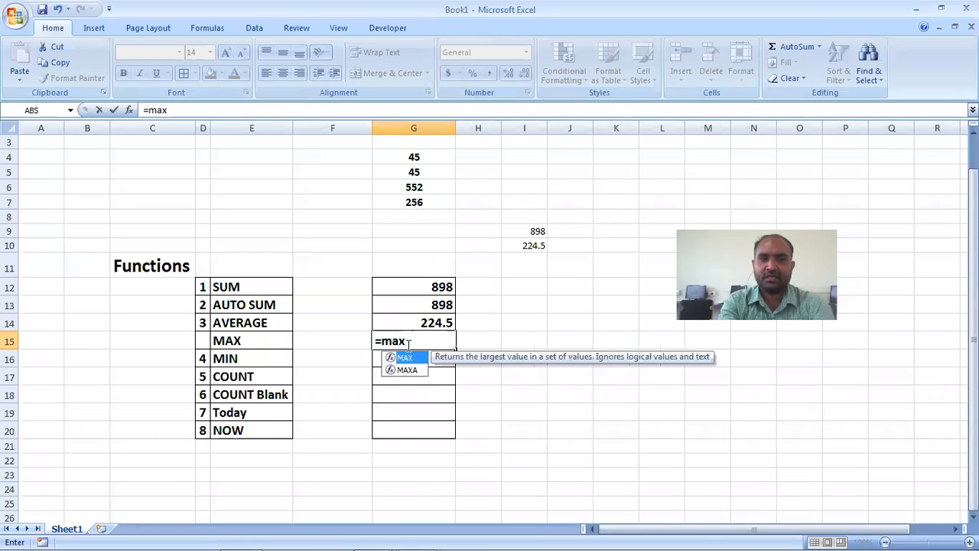
double_click(405, 358)
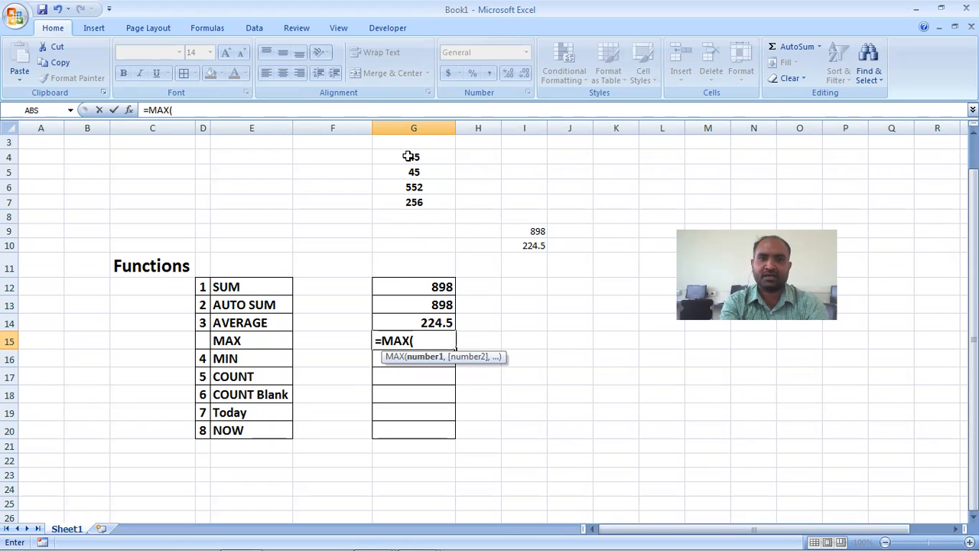
drag(409, 156, 410, 201)
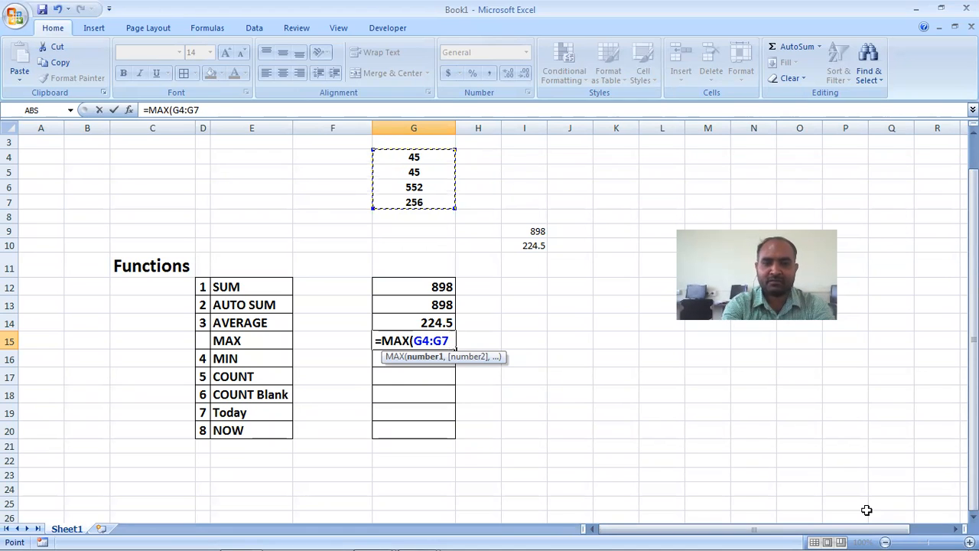
text())
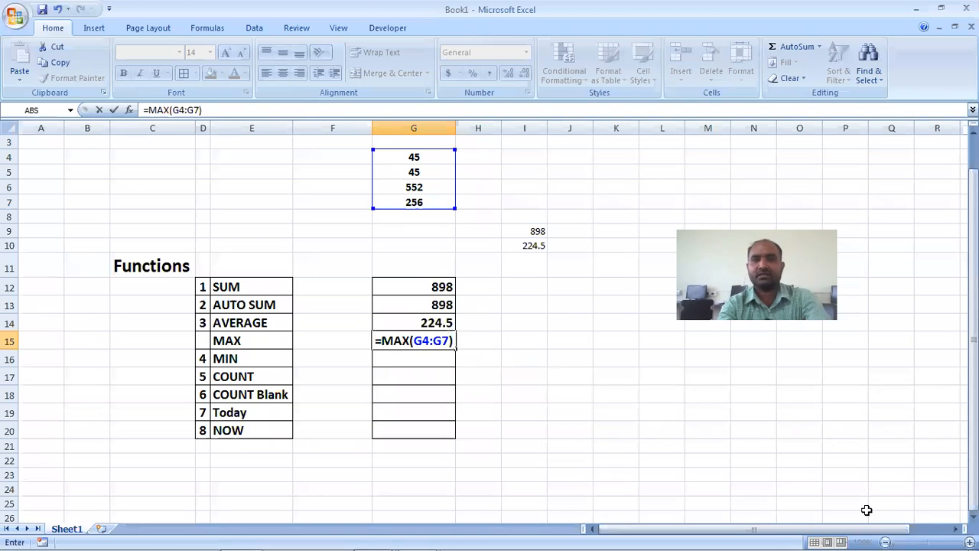
key(Return)
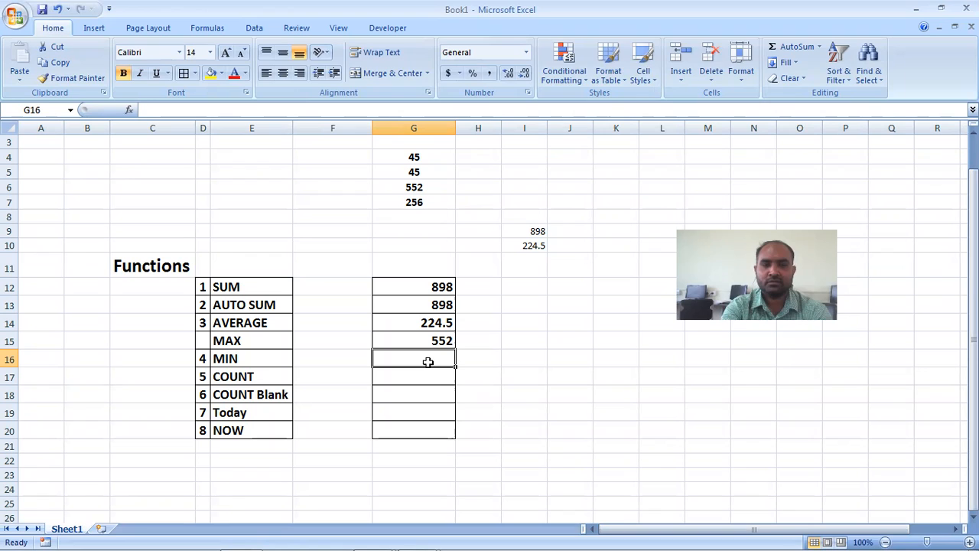
Step: Enter the formula =MIN(G4:G7) in cell G16, beside the MIN label
text(=)
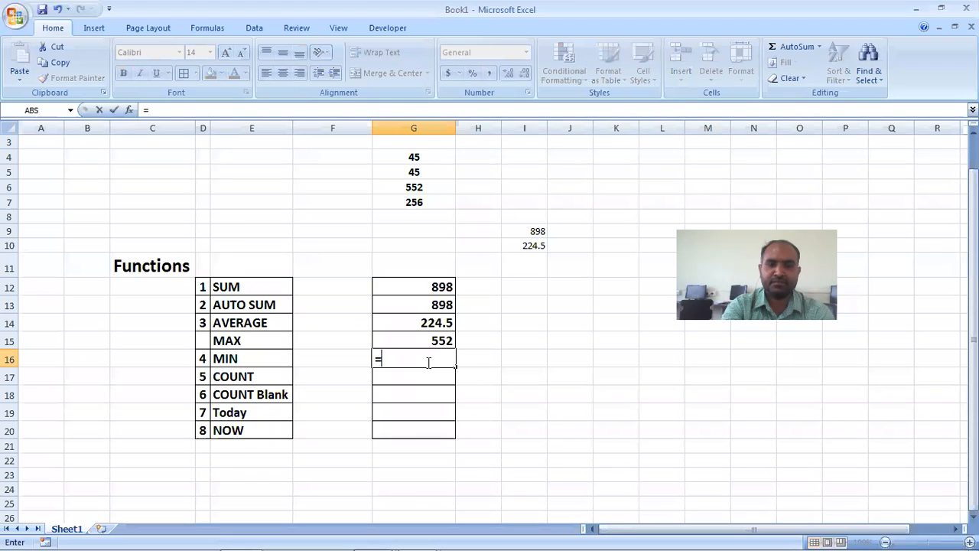
text(min)
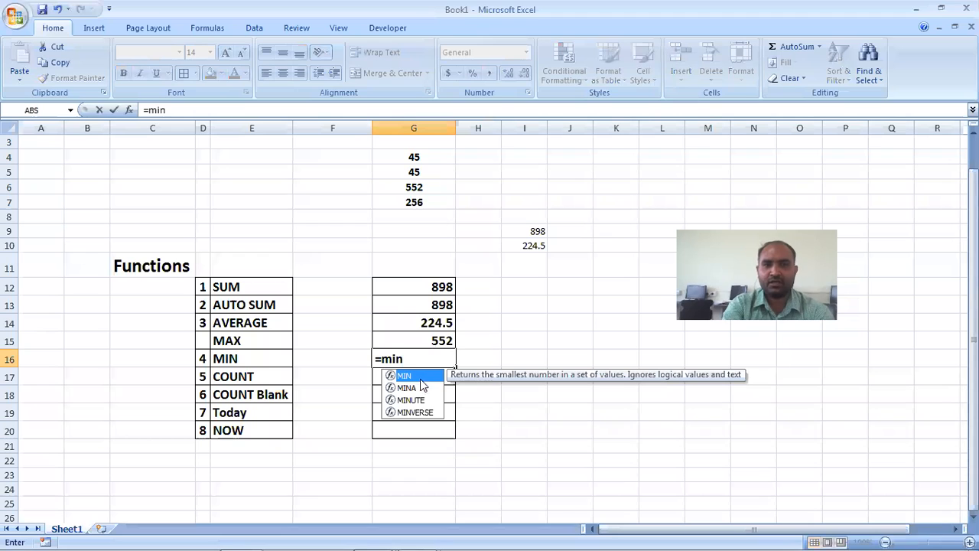
double_click(417, 376)
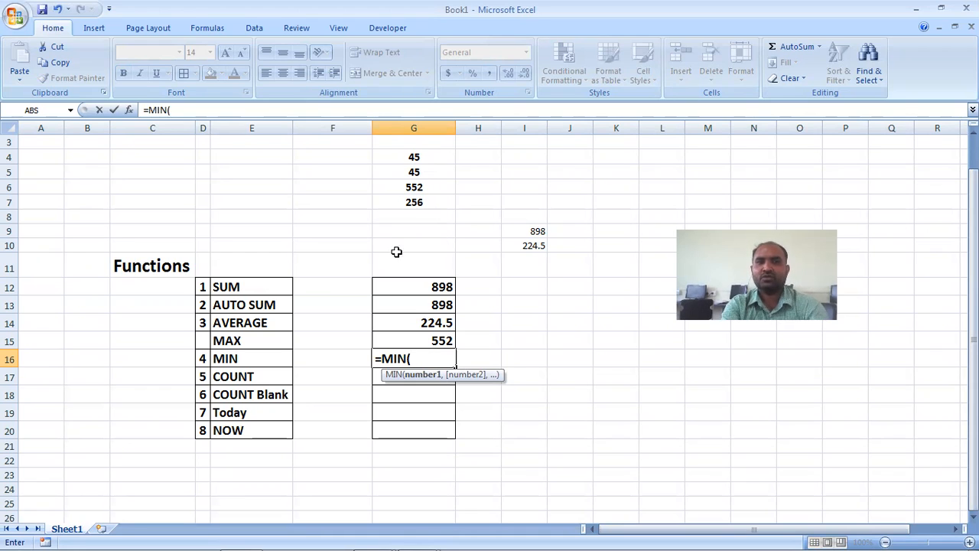
drag(391, 156, 390, 199)
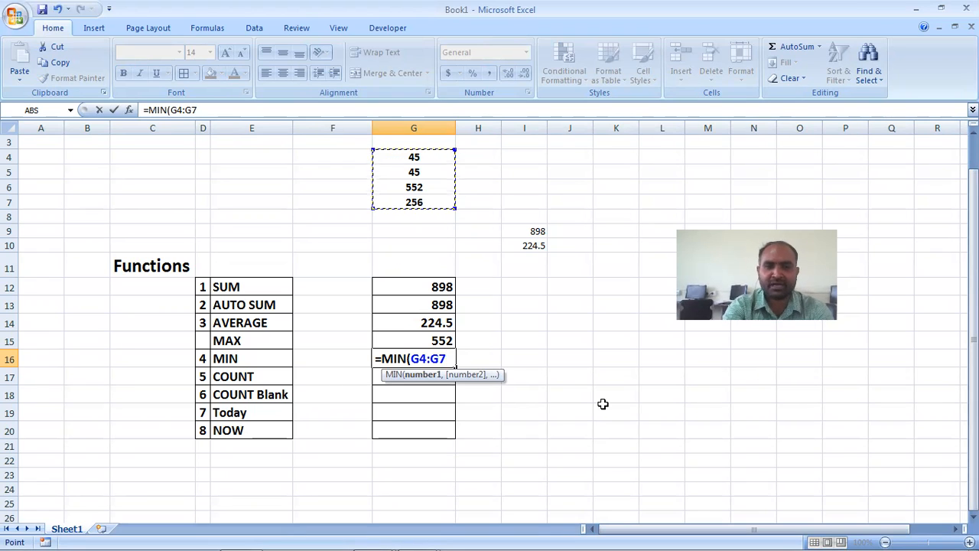
text())
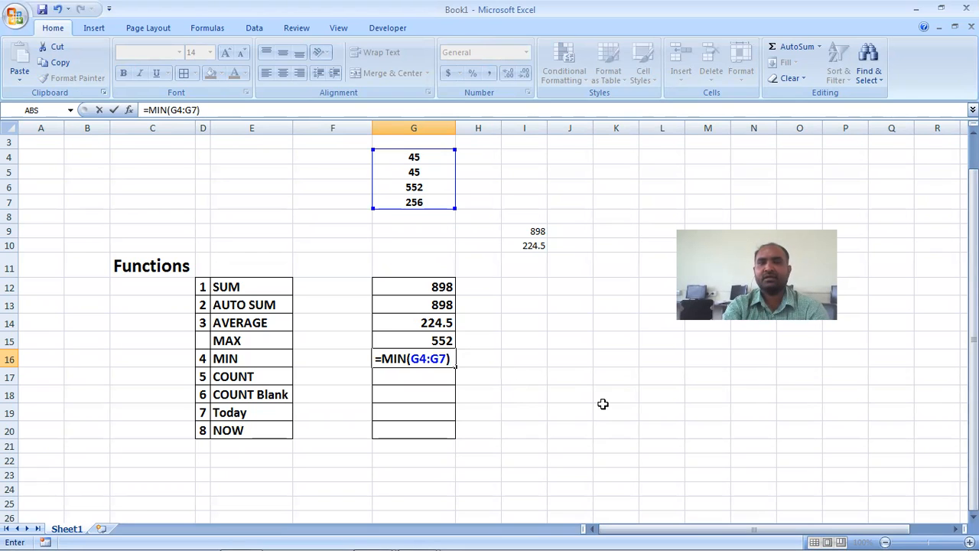
key(Return)
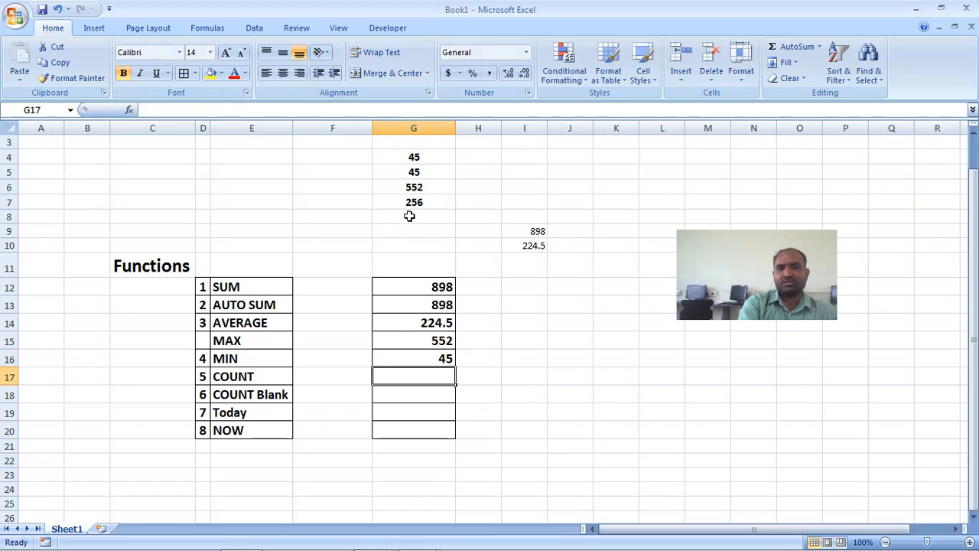
Step: Change the first sample number in G4 to 40 to test the formulas, and set it back to 45
click(403, 158)
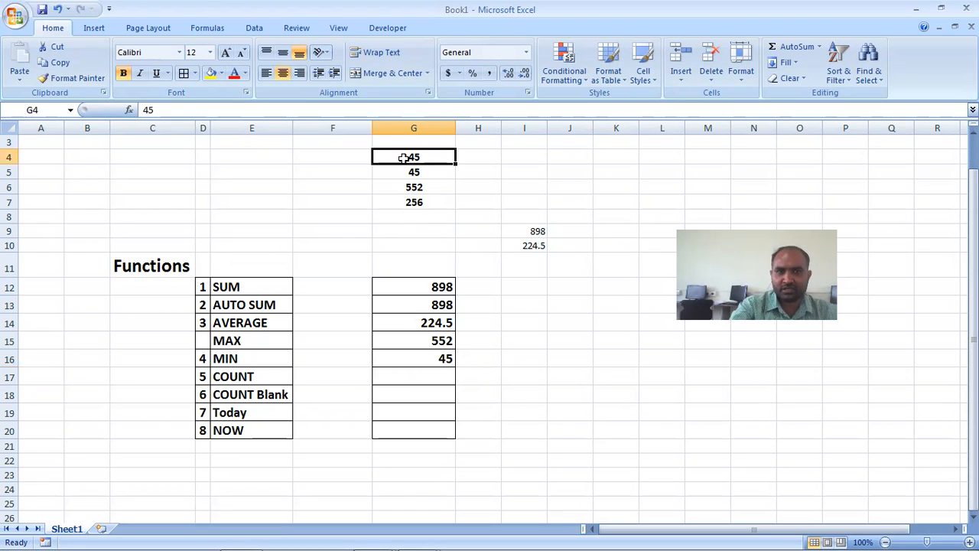
text(40)
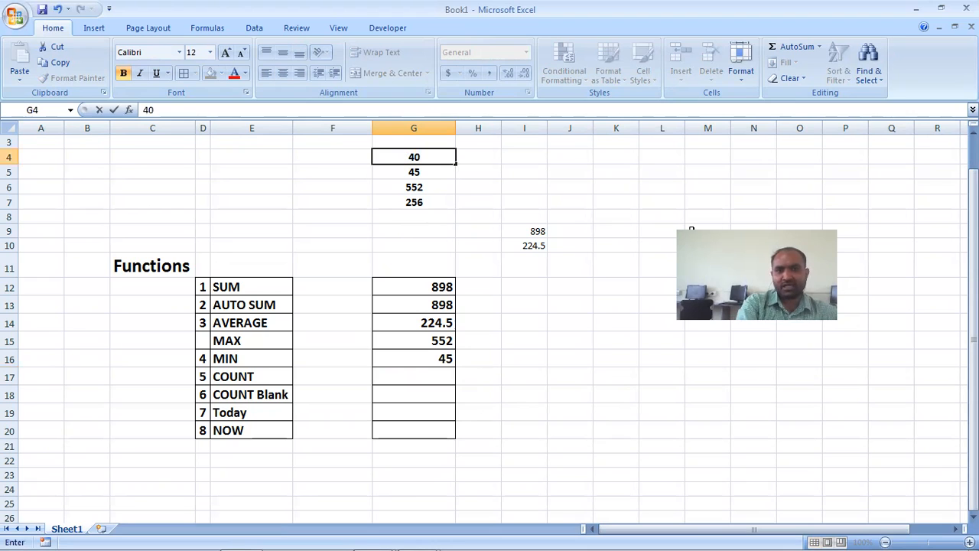
click(644, 449)
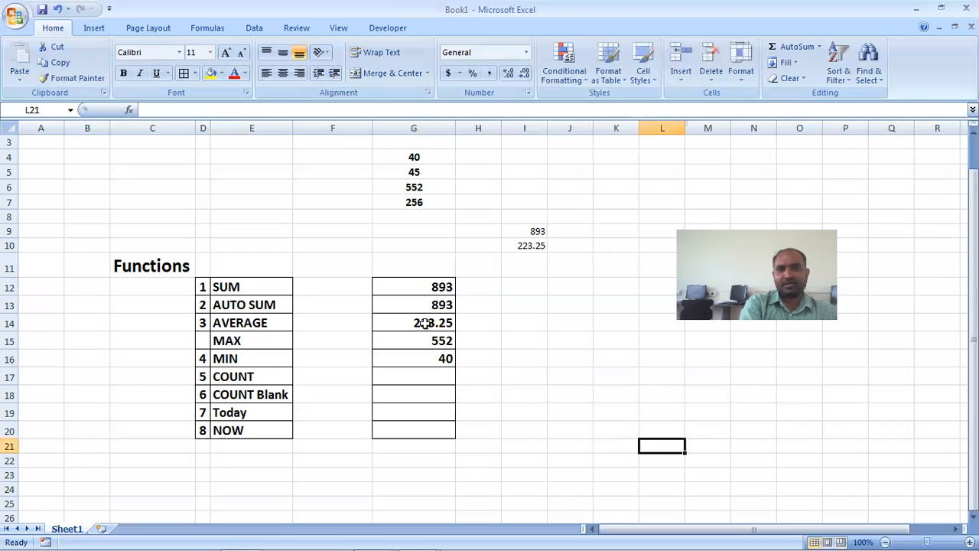
click(410, 155)
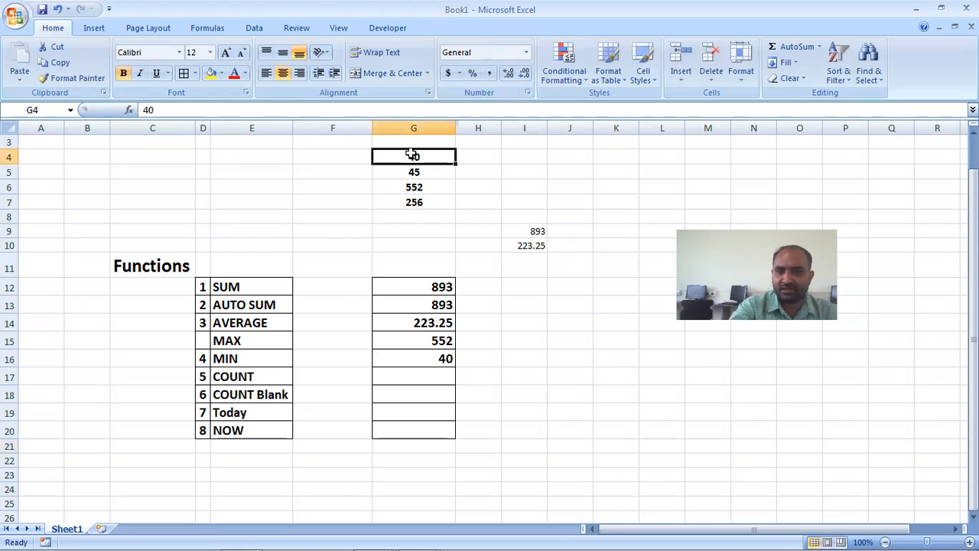
text(45)
click(628, 430)
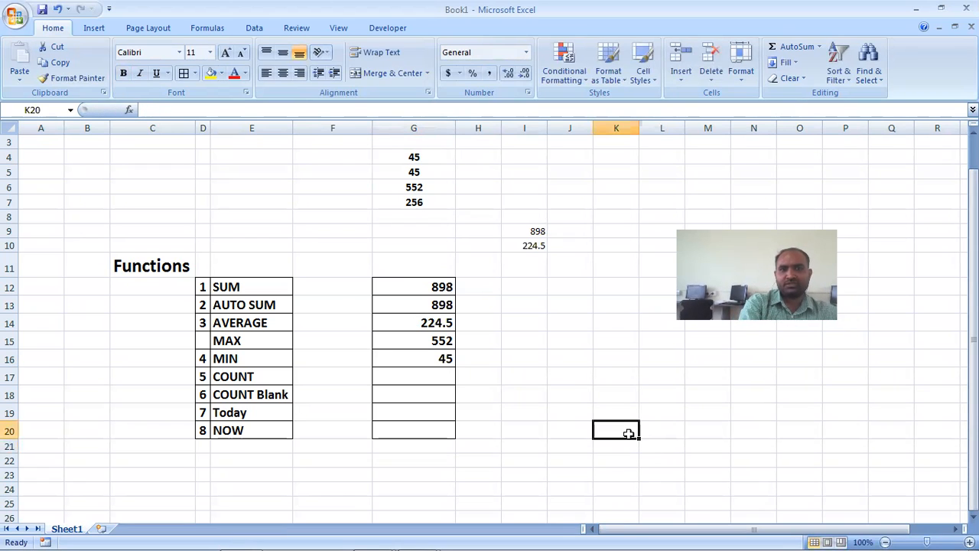
Step: Change the sample number in cell G6 to 332 to test how the formulas respond
click(414, 187)
text(33)
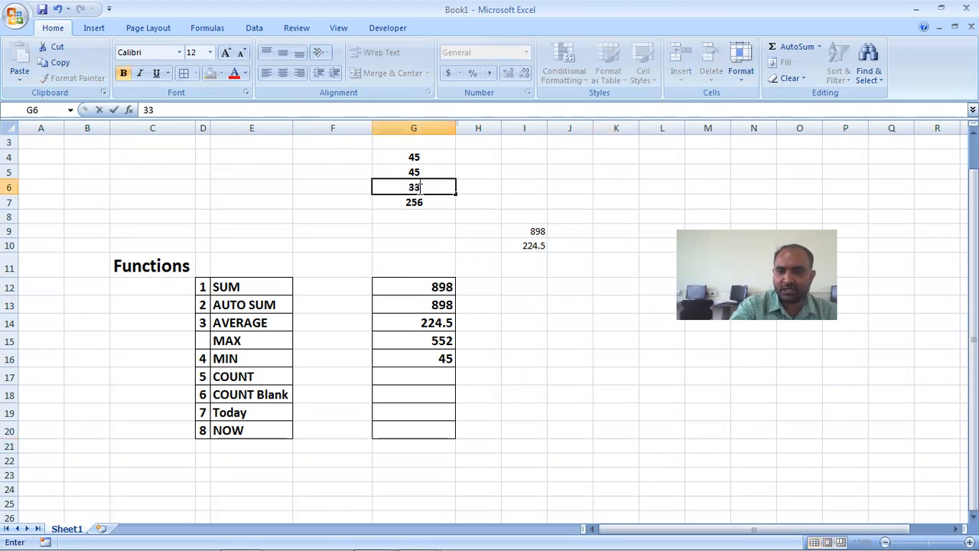
text(2)
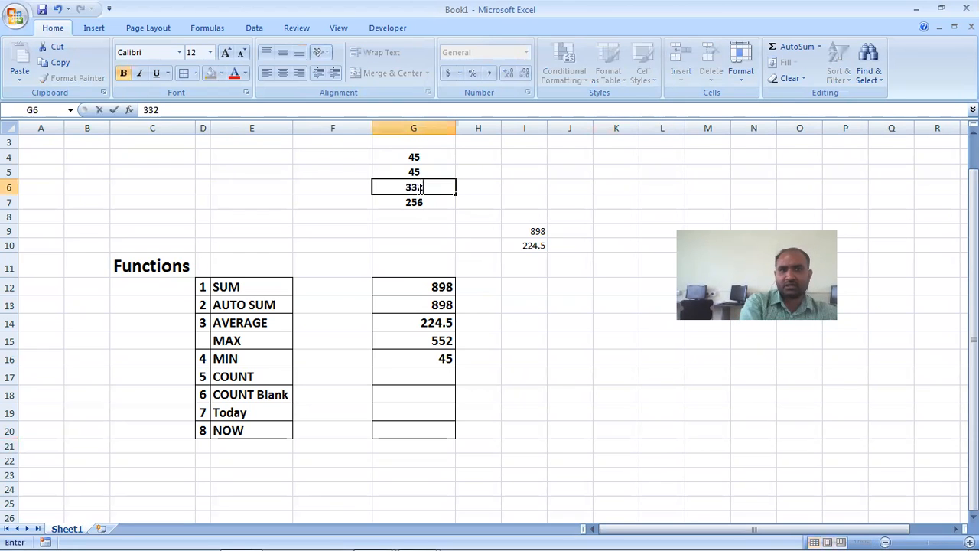
click(577, 424)
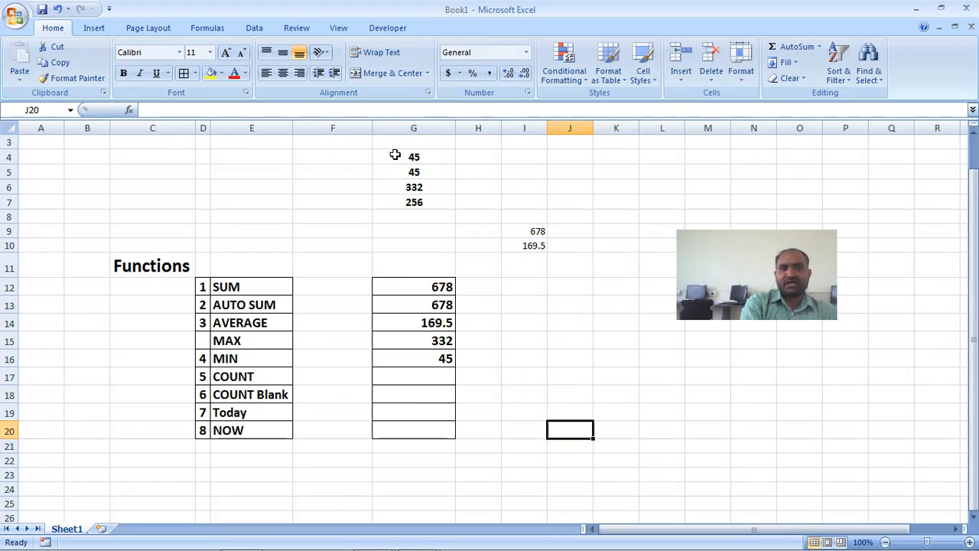
Step: Enter the serial numbers 1 to 5 in cells F4 to F8, beside the sample numbers
click(354, 155)
text(1)
key(Return)
text(2)
key(Return)
text(3)
key(Return)
text(4)
key(Return)
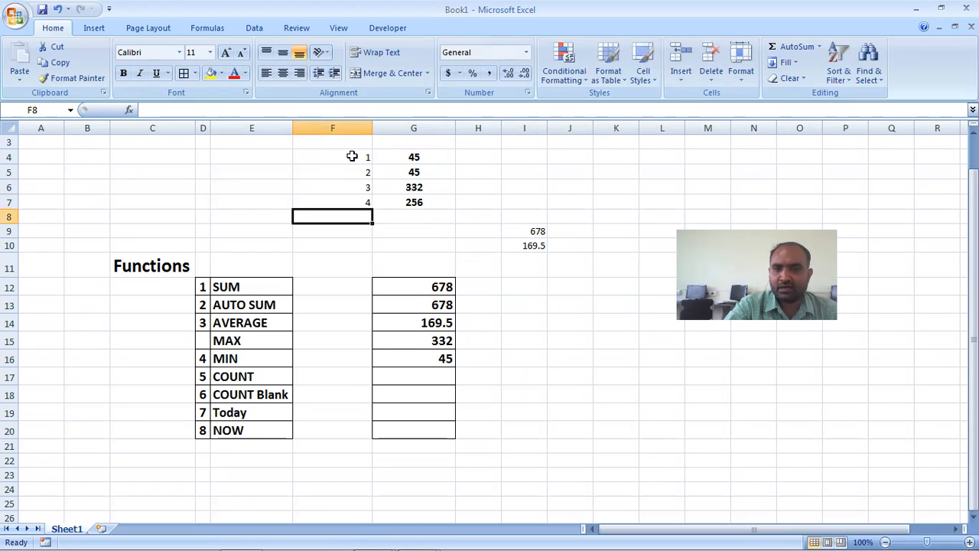
text(5)
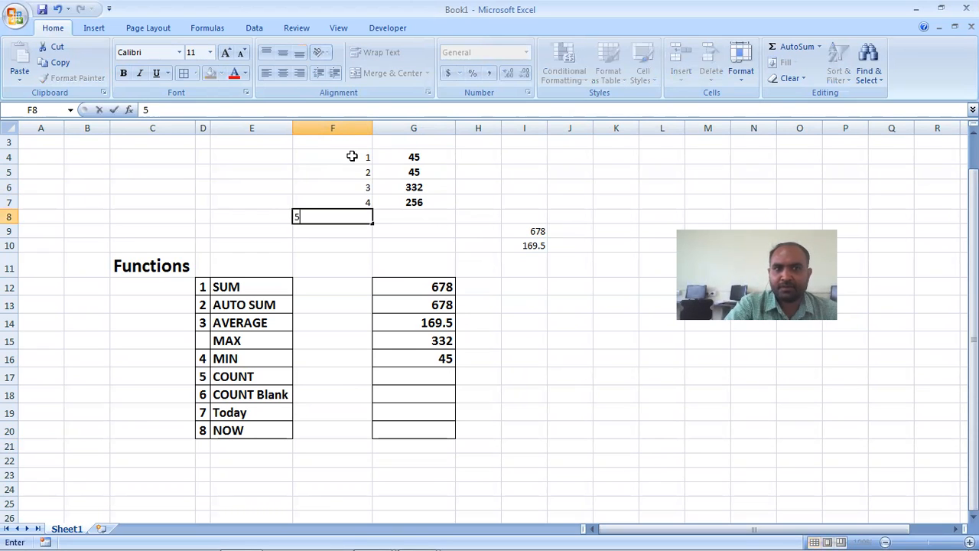
click(575, 187)
Step: Move the value in cell G5 to cell G8, leaving G5 empty
click(417, 175)
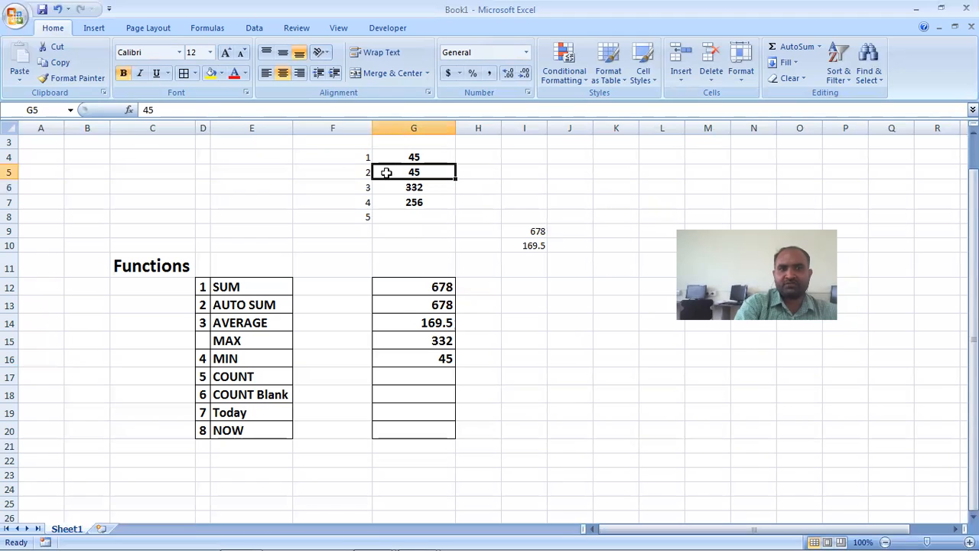
drag(384, 167, 381, 217)
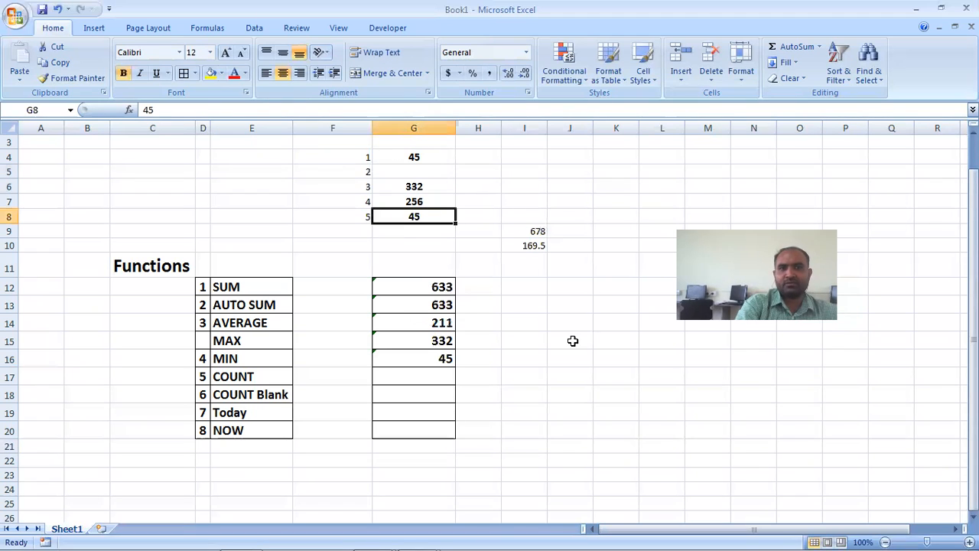
click(525, 300)
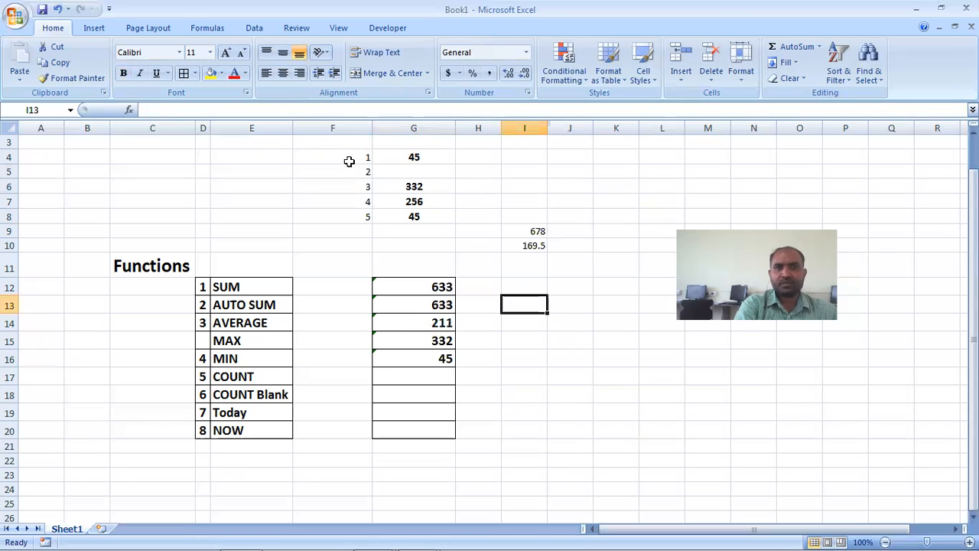
Step: Apply all borders to the range F4:G8 and widen column E
drag(347, 156, 445, 212)
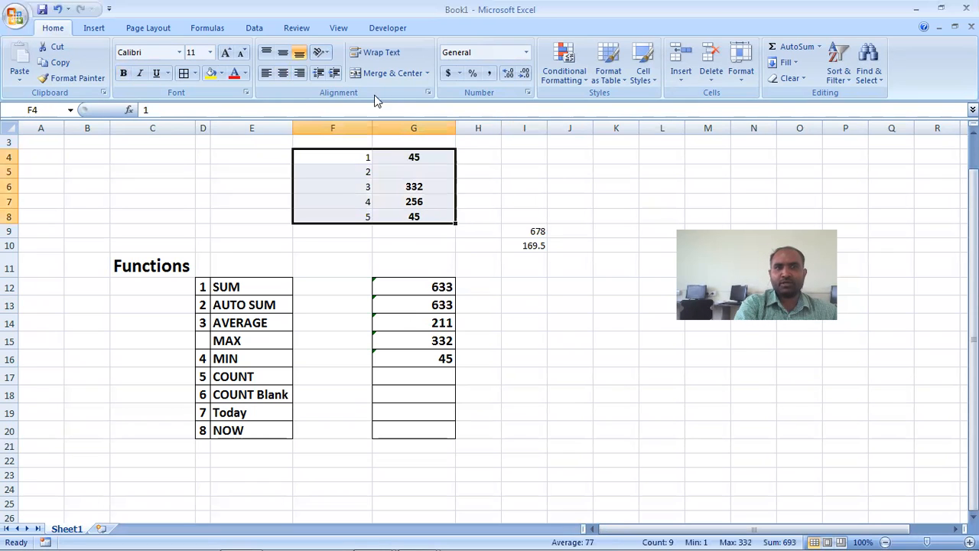
click(184, 73)
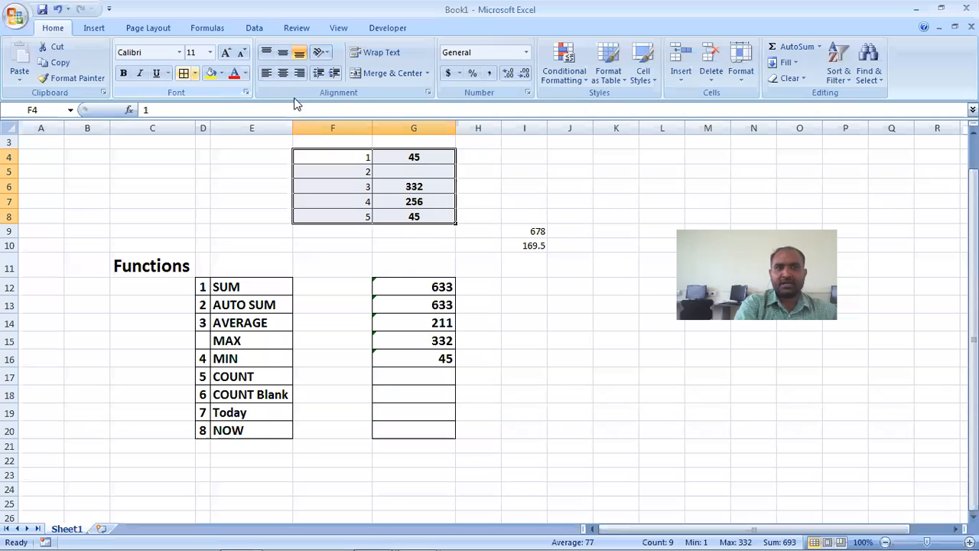
drag(293, 129, 341, 140)
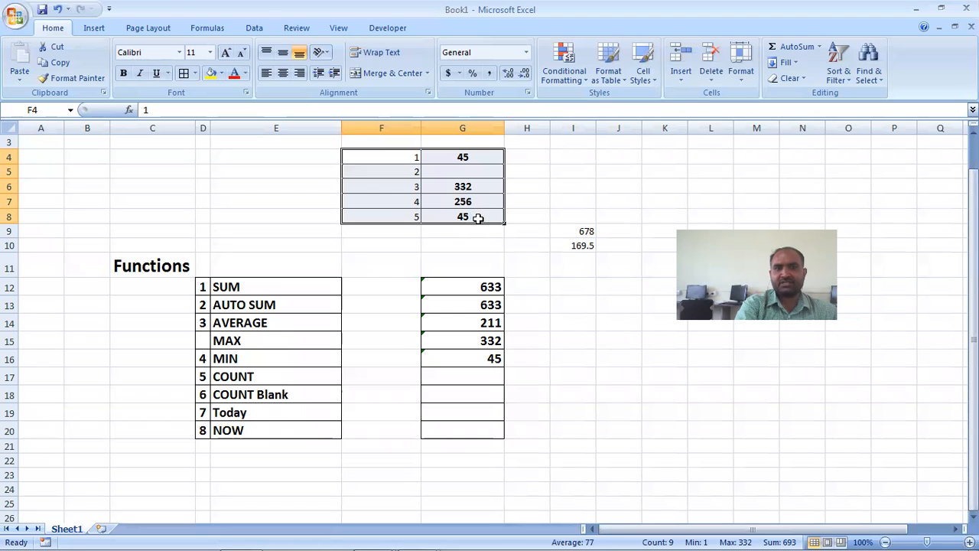
click(622, 381)
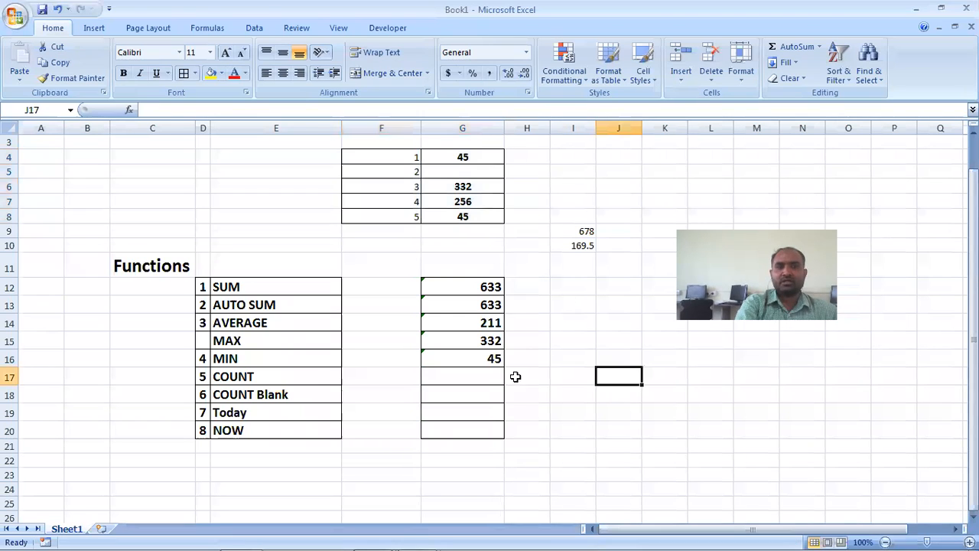
Step: Enter 12 in the empty cell G5 of the sample numbers
click(302, 380)
click(437, 378)
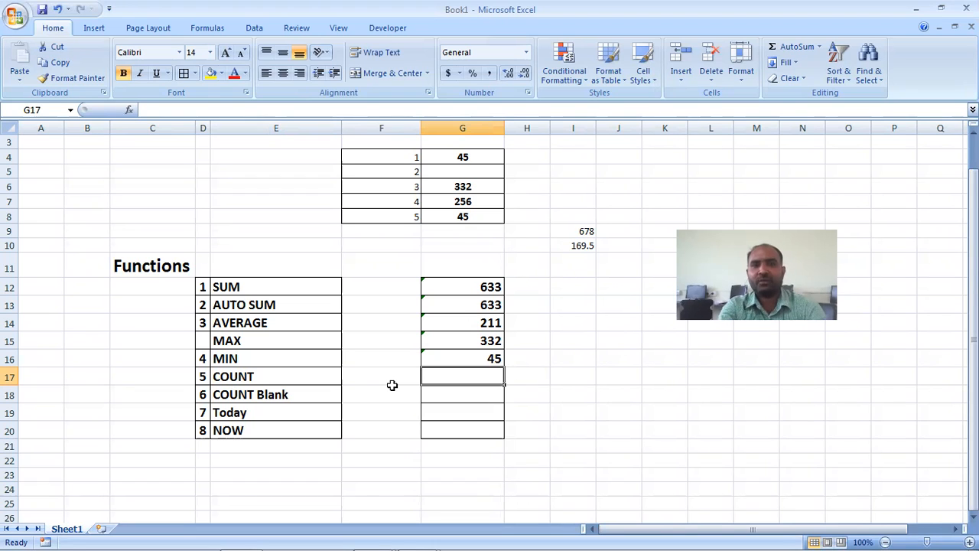
click(452, 173)
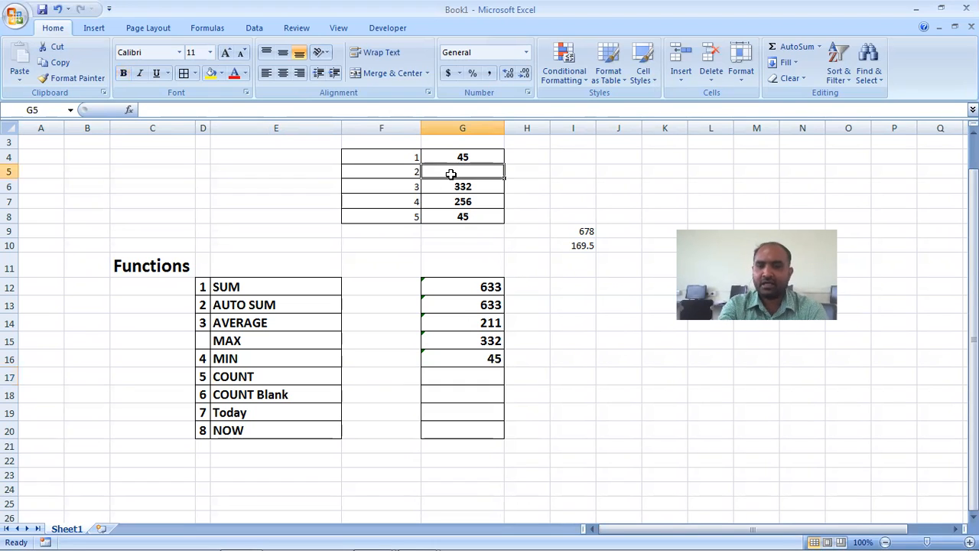
text(12)
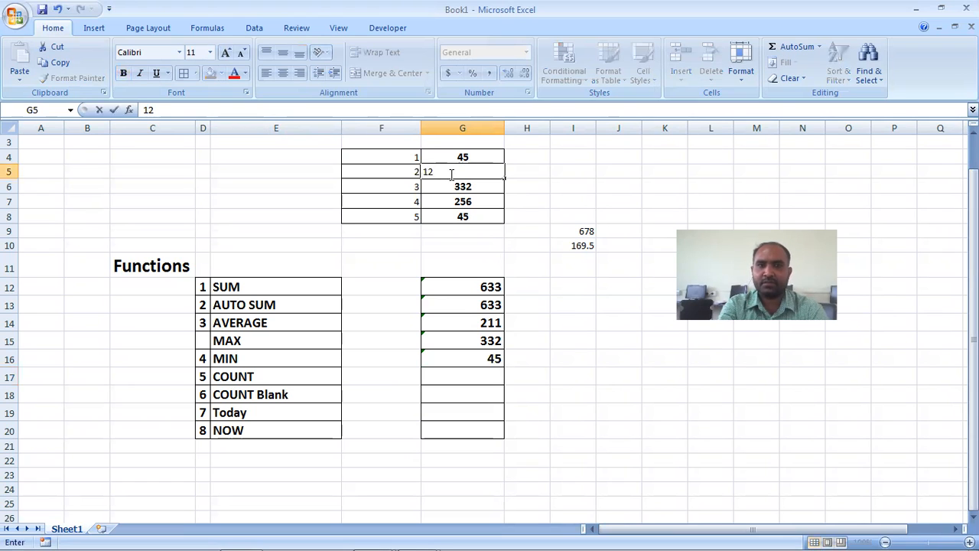
key(Return)
Step: Center the number in cell G5, make it bold and increase its font size by one step
click(487, 171)
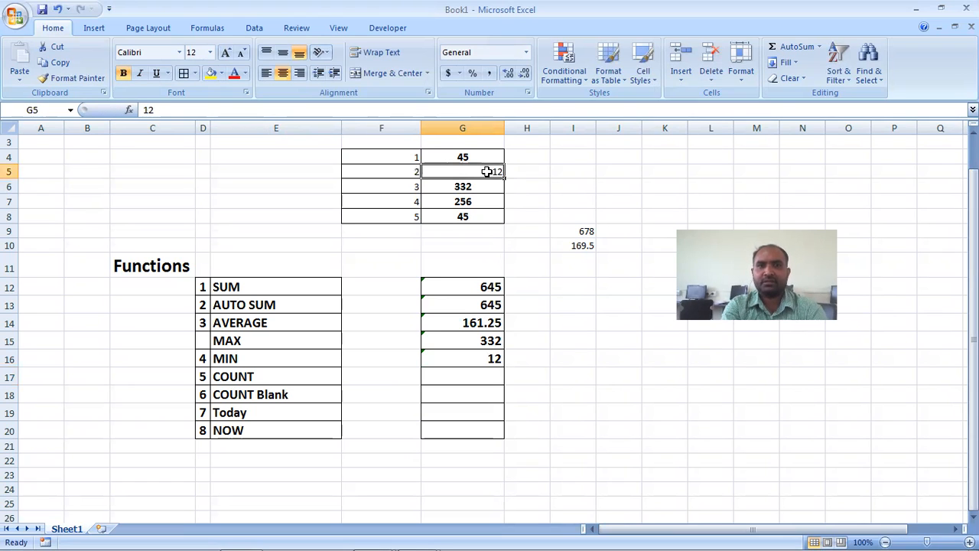
click(283, 75)
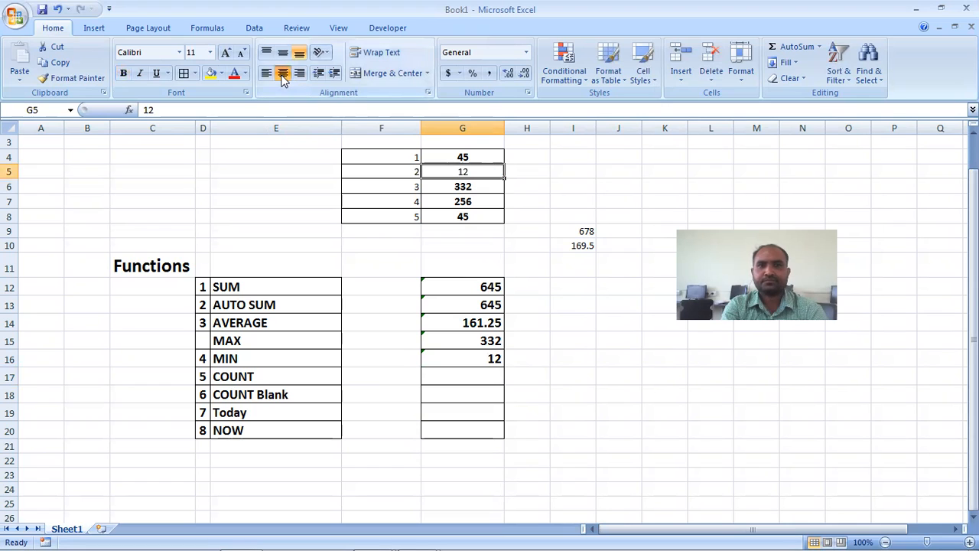
click(124, 73)
click(228, 54)
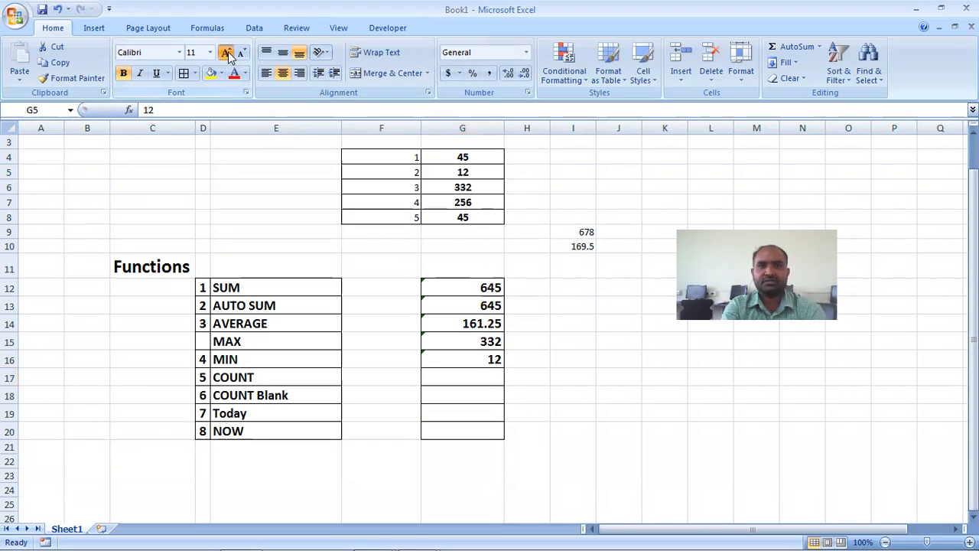
click(585, 388)
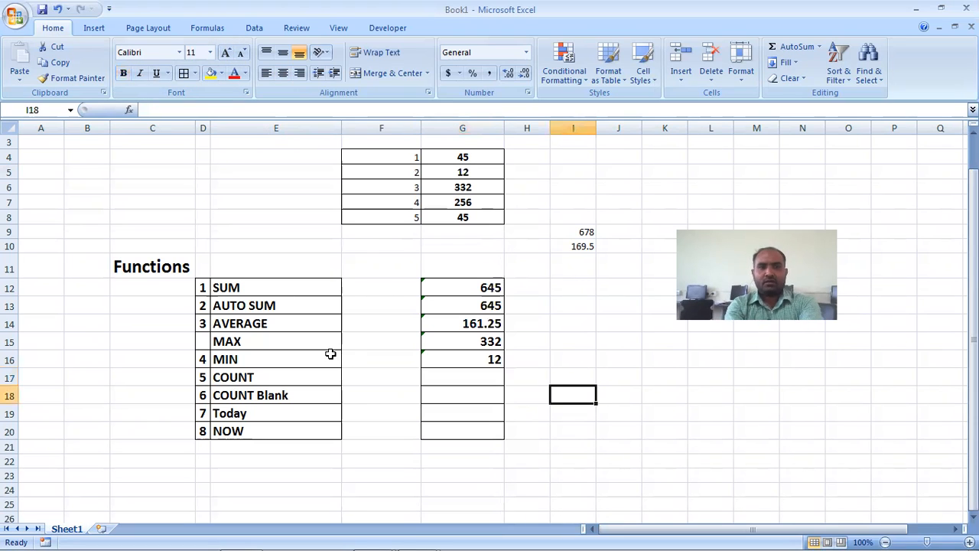
Step: Center the serial numbers in the range F4:F8
click(443, 378)
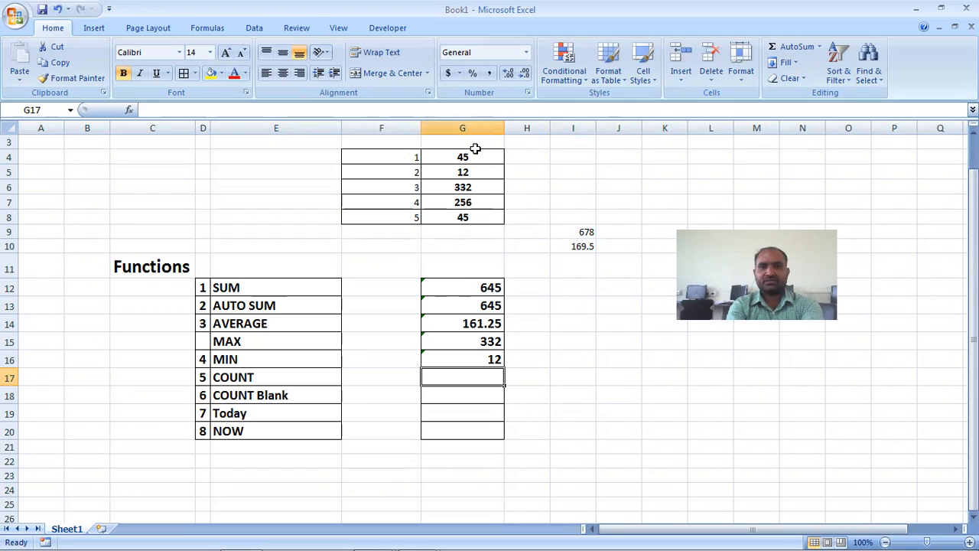
drag(404, 157, 390, 209)
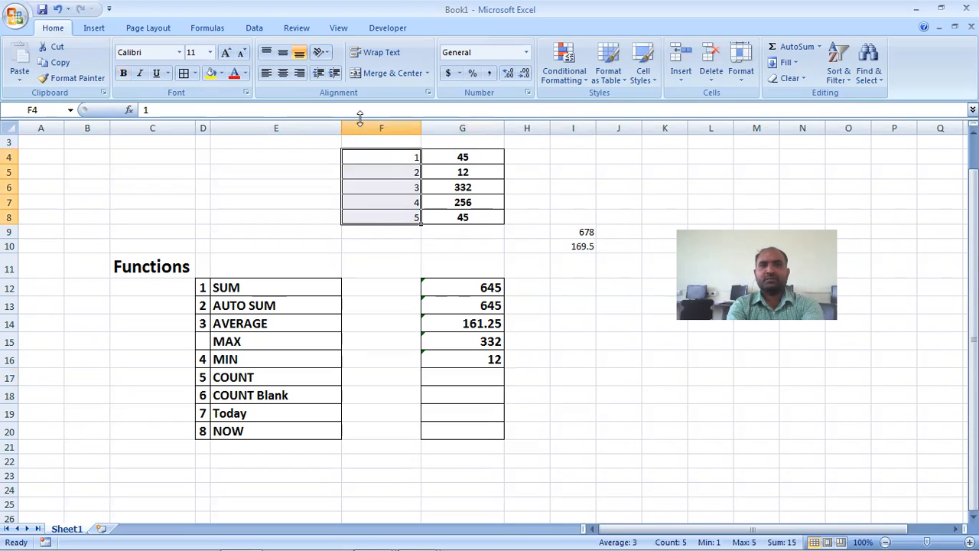
click(282, 74)
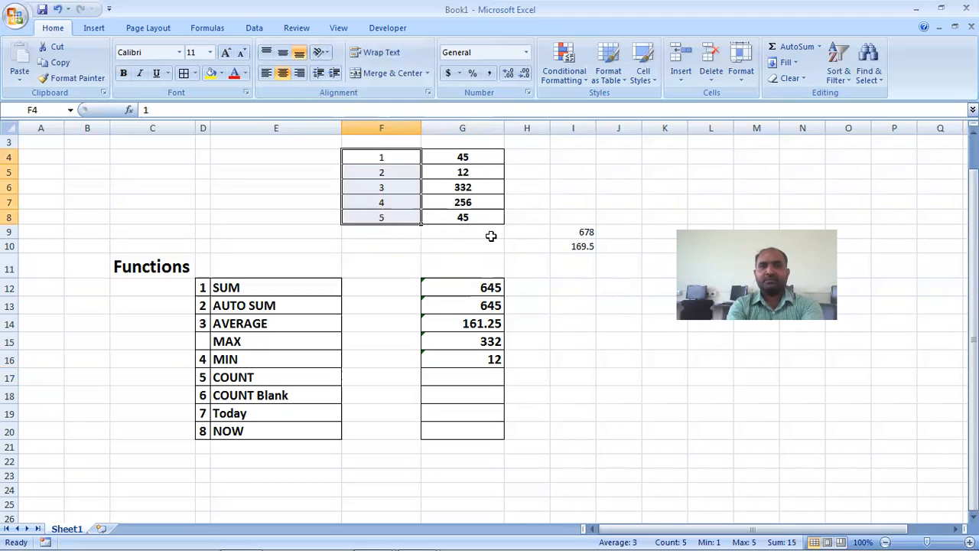
Step: Enter a COUNT formula in cell G17 covering the sample numbers in G4:G8
click(467, 377)
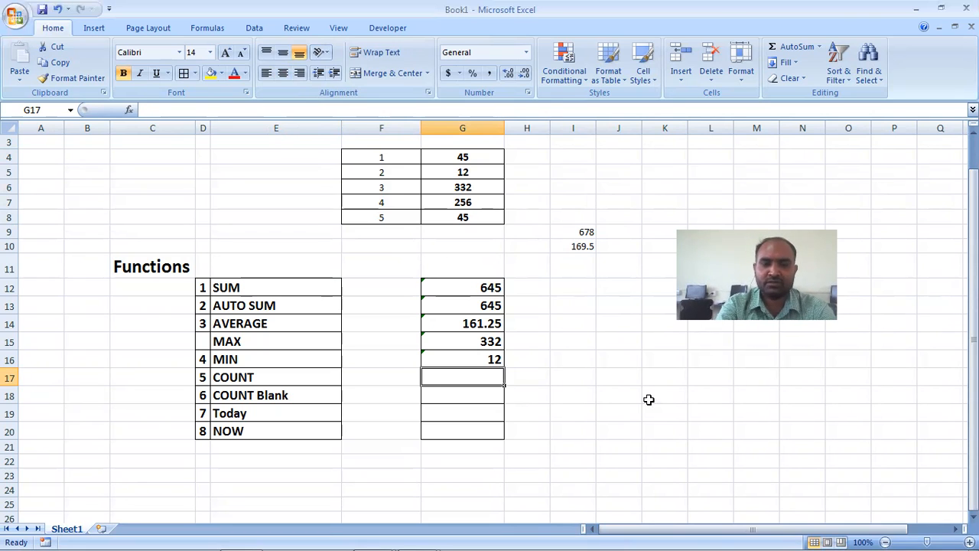
text(=count)
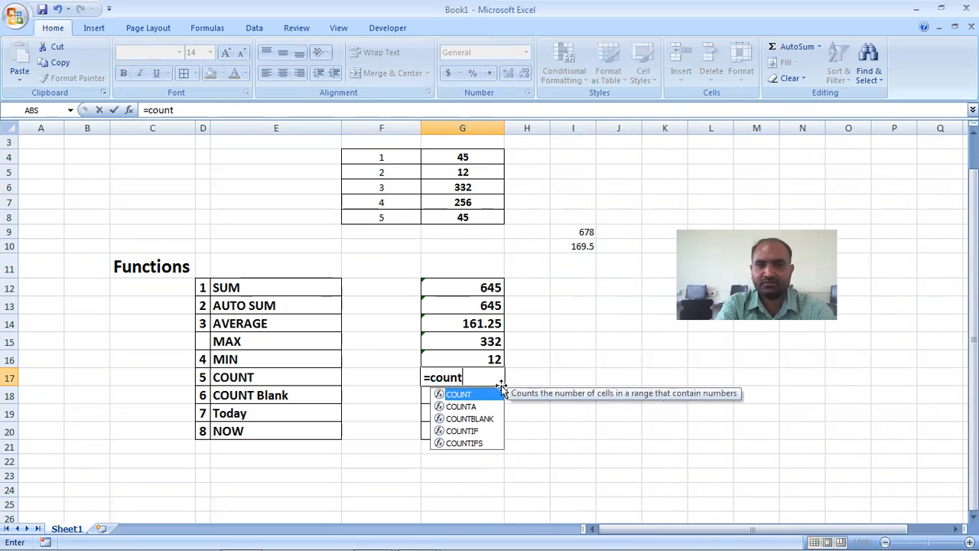
double_click(457, 395)
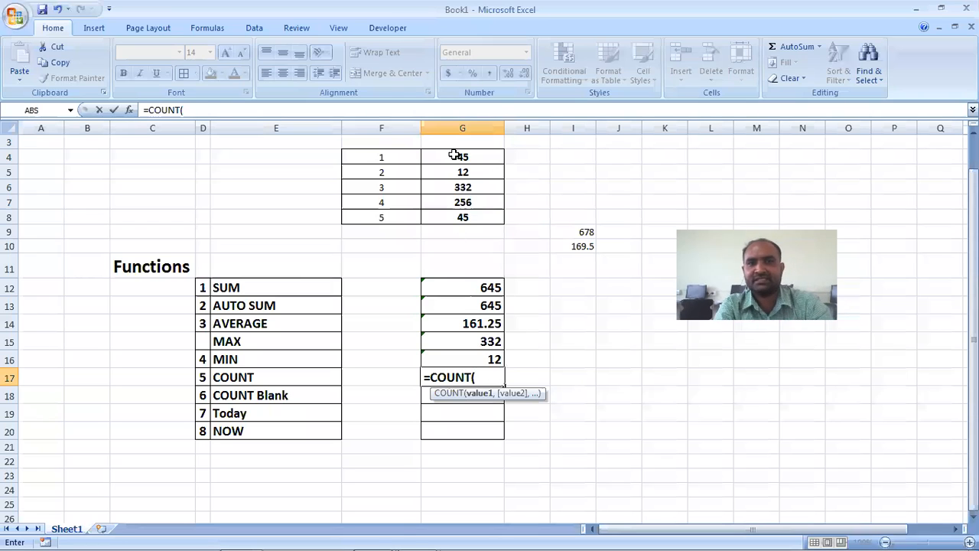
drag(453, 155, 455, 218)
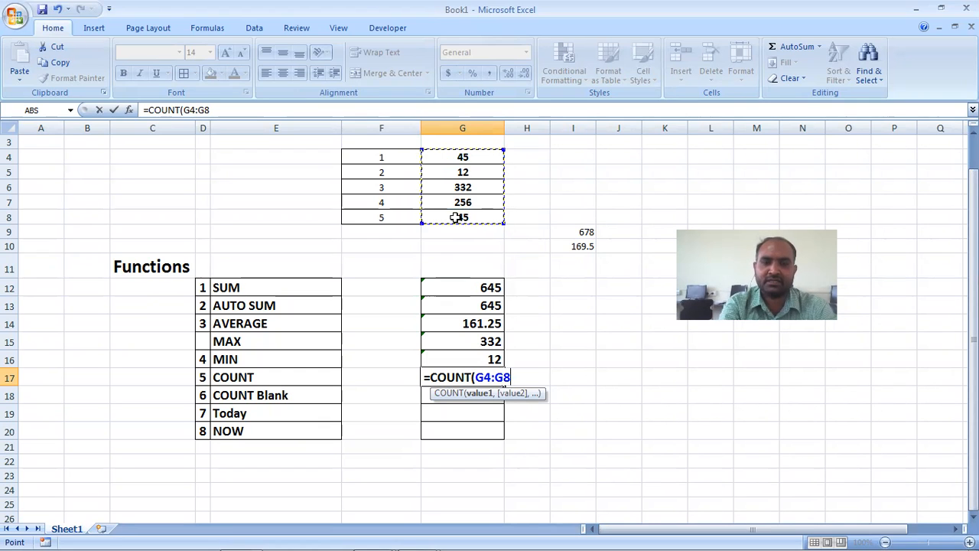
text())
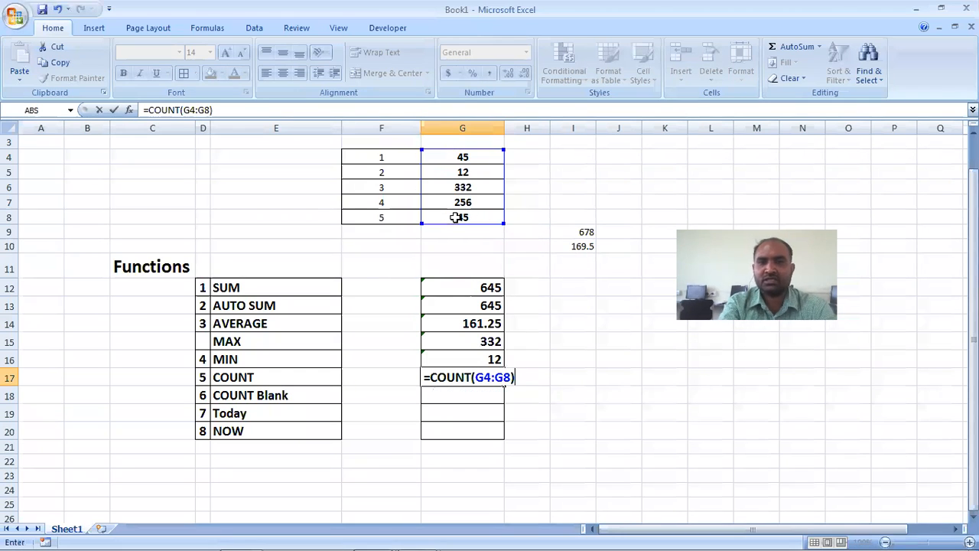
key(Return)
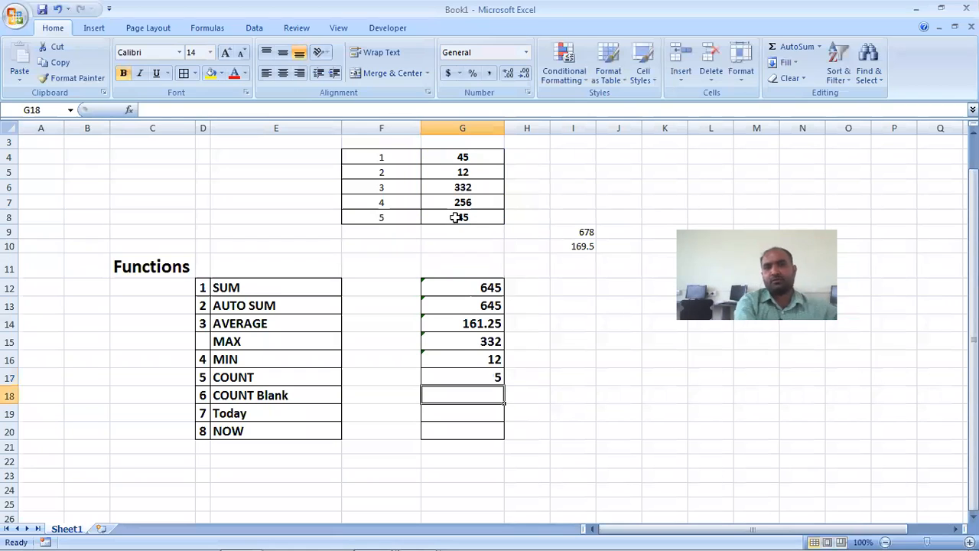
click(483, 375)
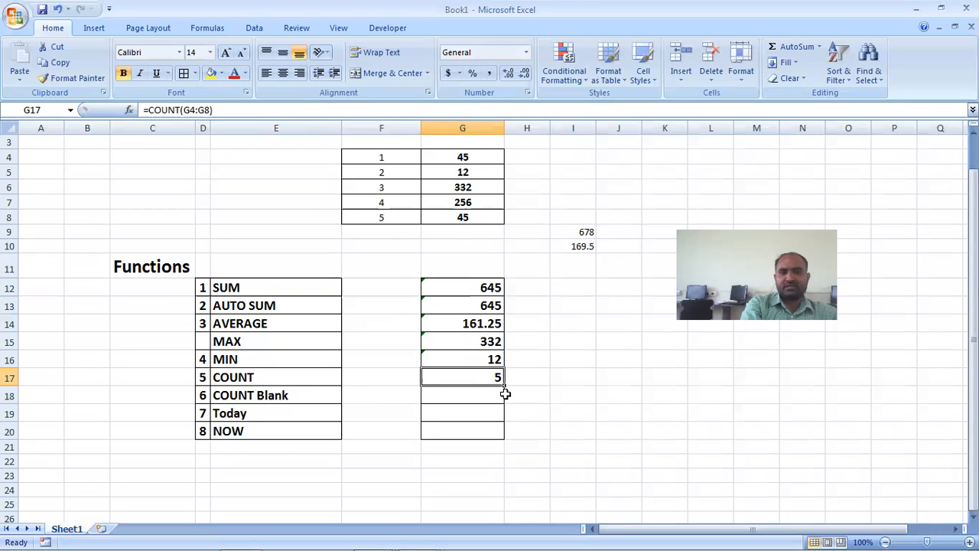
Step: Clear the sample number in cell G7 to leave a blank cell in the list
click(452, 393)
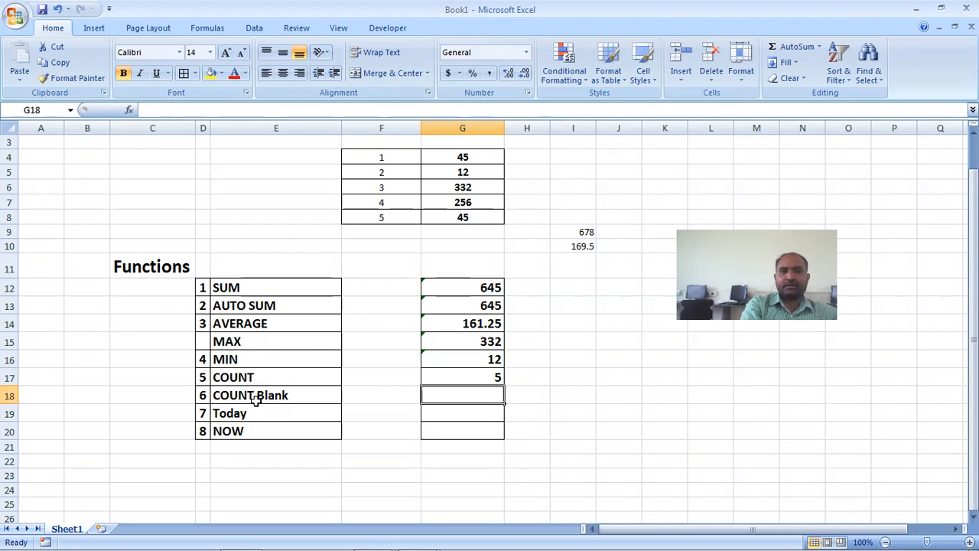
click(456, 200)
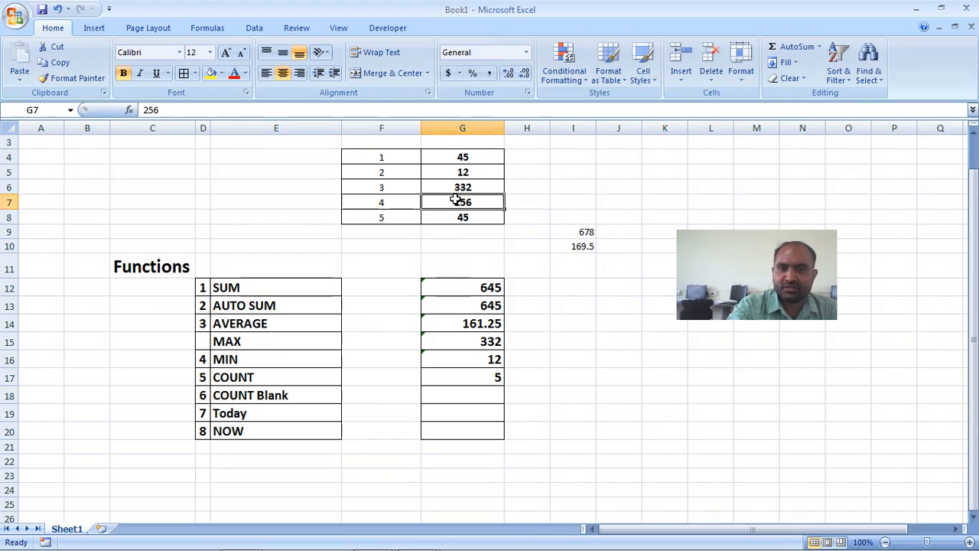
key(Delete)
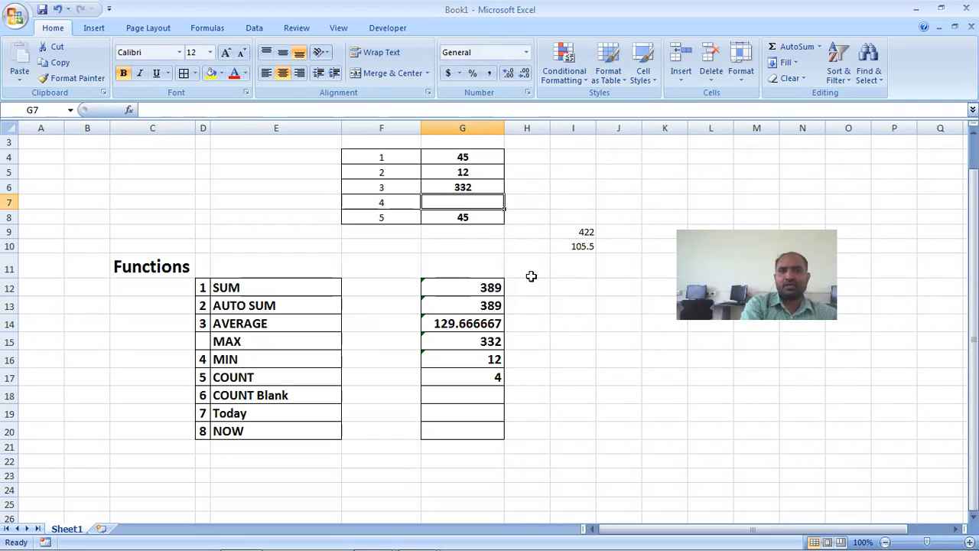
click(618, 390)
Step: Enter a COUNTBLANK formula in cell G18 covering the range G4:G8
click(450, 395)
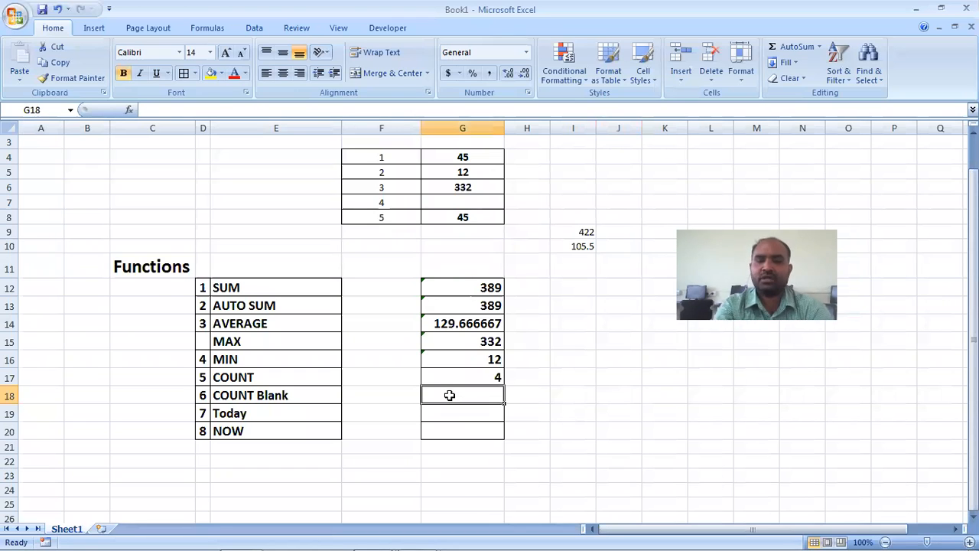
text(=)
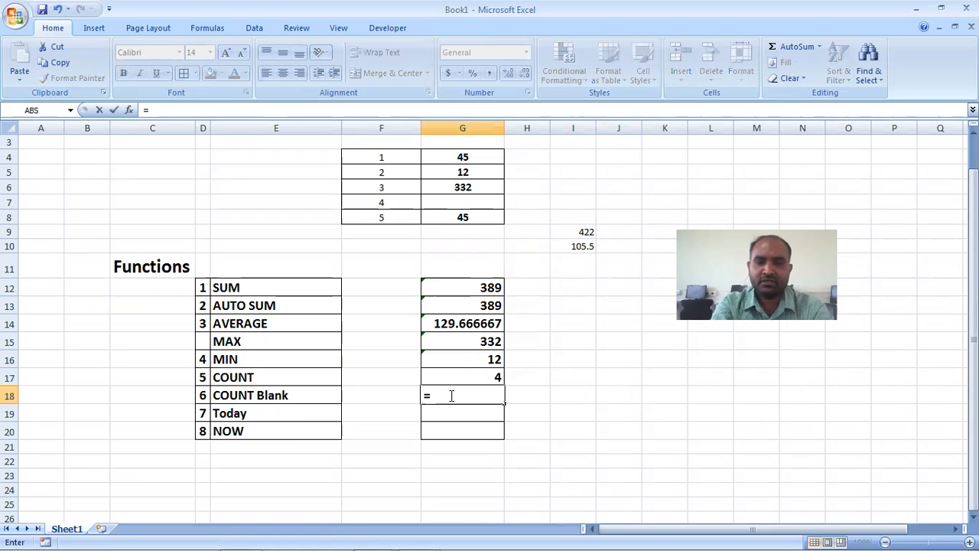
text(count)
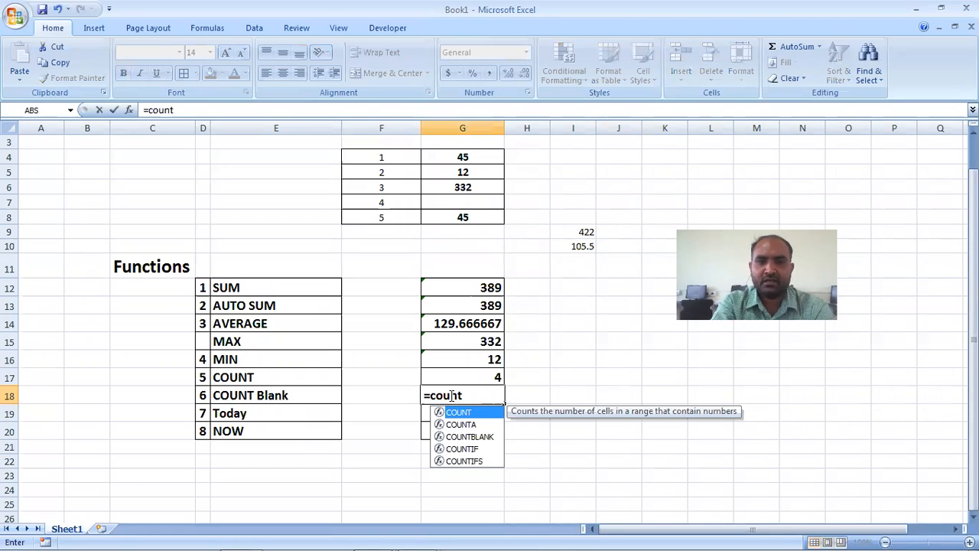
text(b)
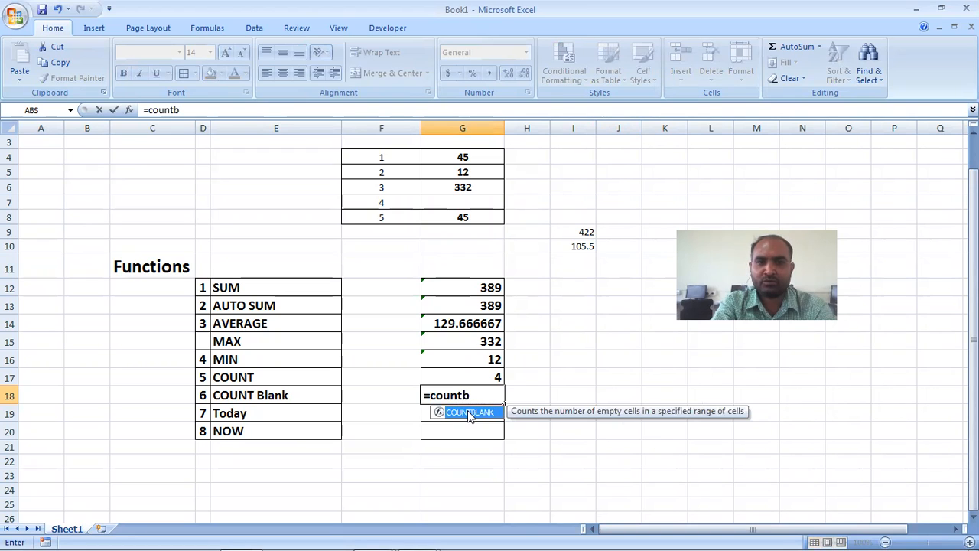
double_click(469, 414)
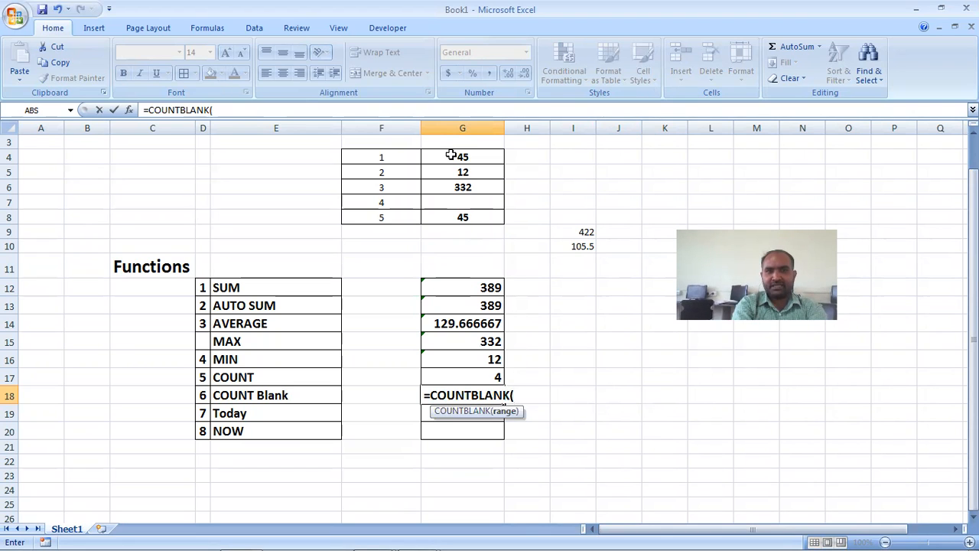
drag(451, 156, 451, 214)
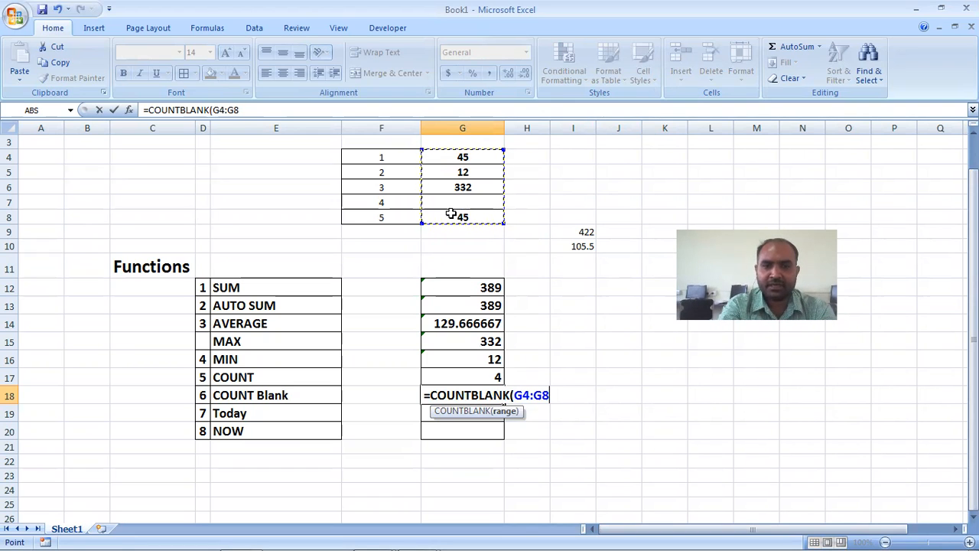
text())
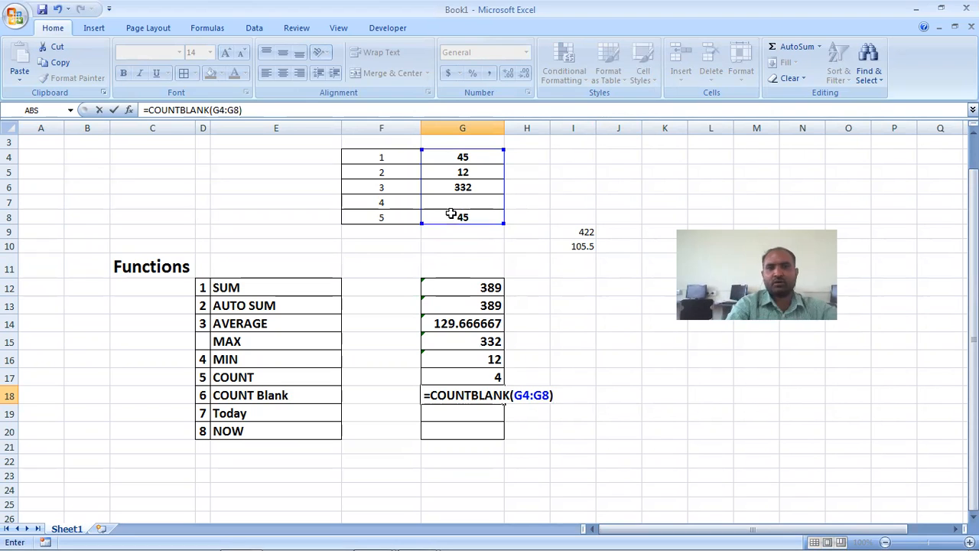
key(Return)
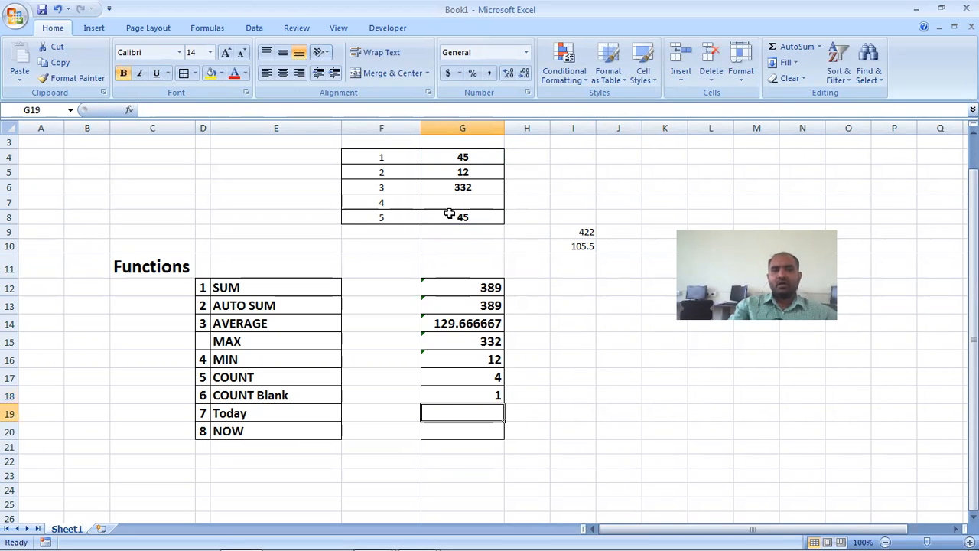
click(483, 396)
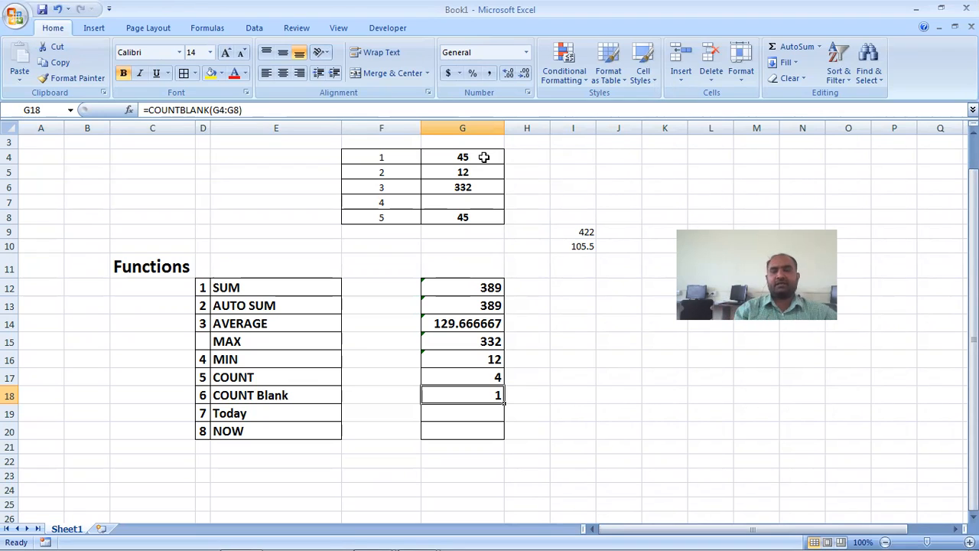
Step: Clear the sample numbers in cells G5 and G4 to test the COUNT and COUNTBLANK formulas
click(472, 175)
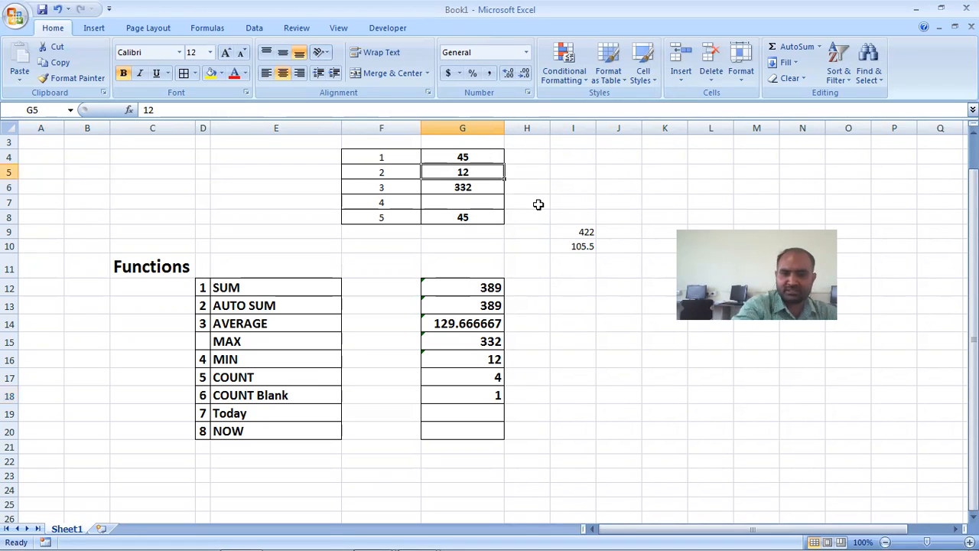
key(Delete)
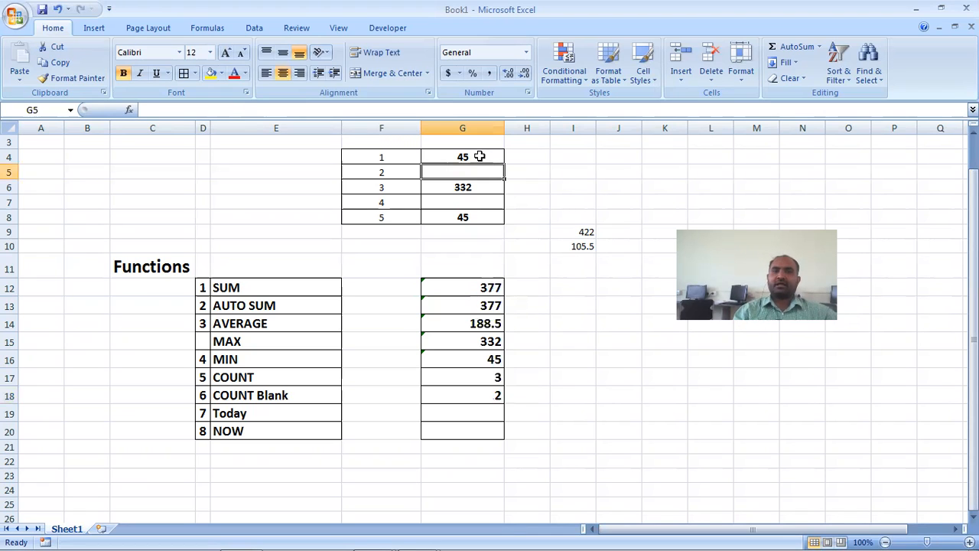
click(480, 156)
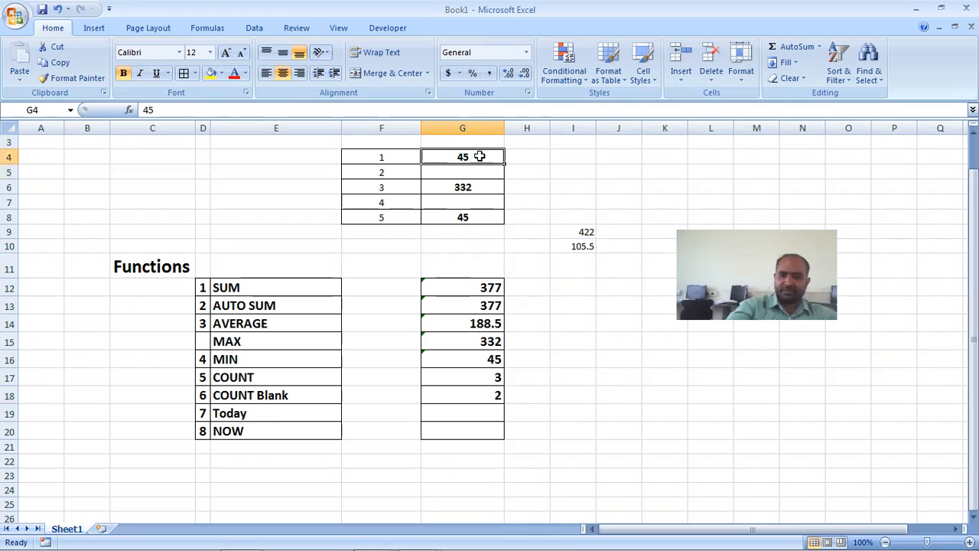
key(Delete)
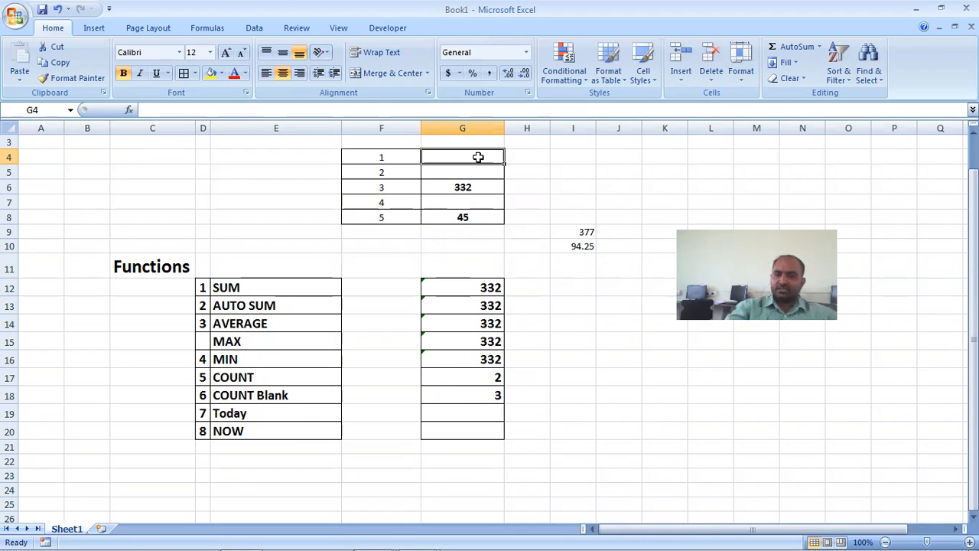
Step: Fill the blank sample cells with 25 in G4, 12 in G5 and 26 in G7
text(25)
key(Return)
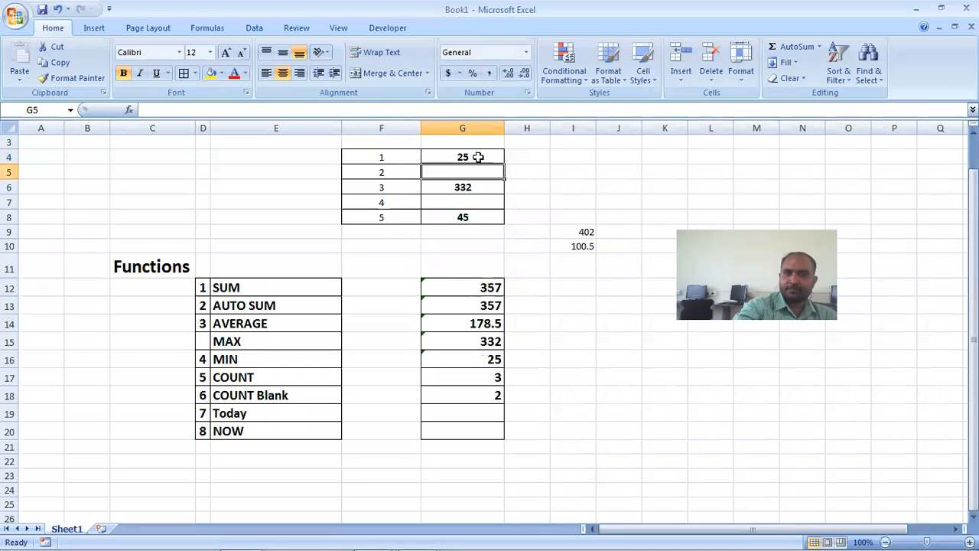
text(12)
key(Return)
key(Return)
text(26)
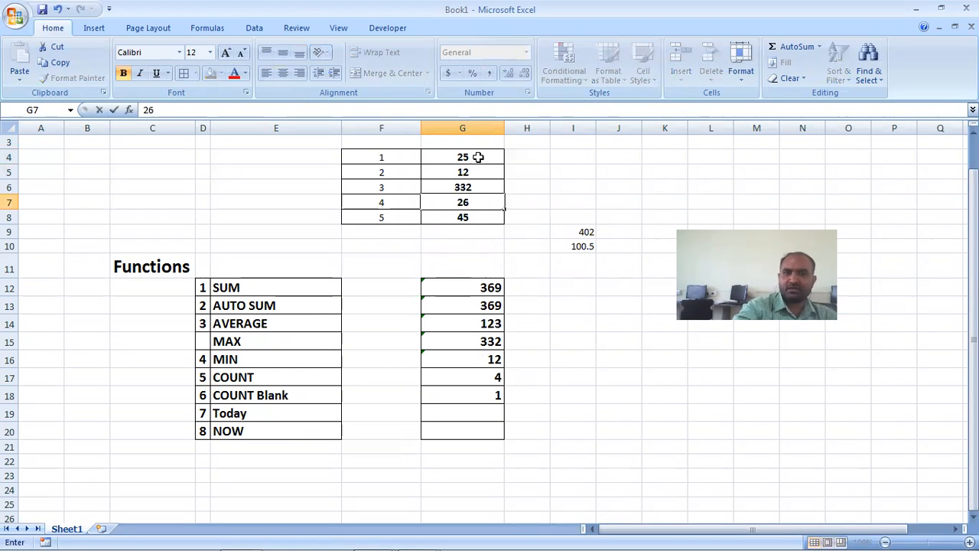
click(573, 358)
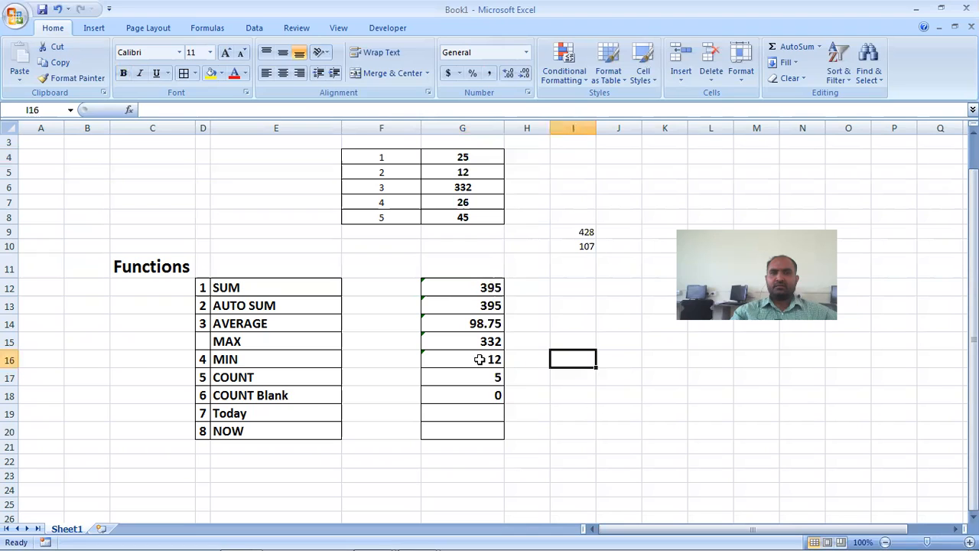
Step: Enter the formula =TODAY() in cell G19 beside the Today label
click(456, 414)
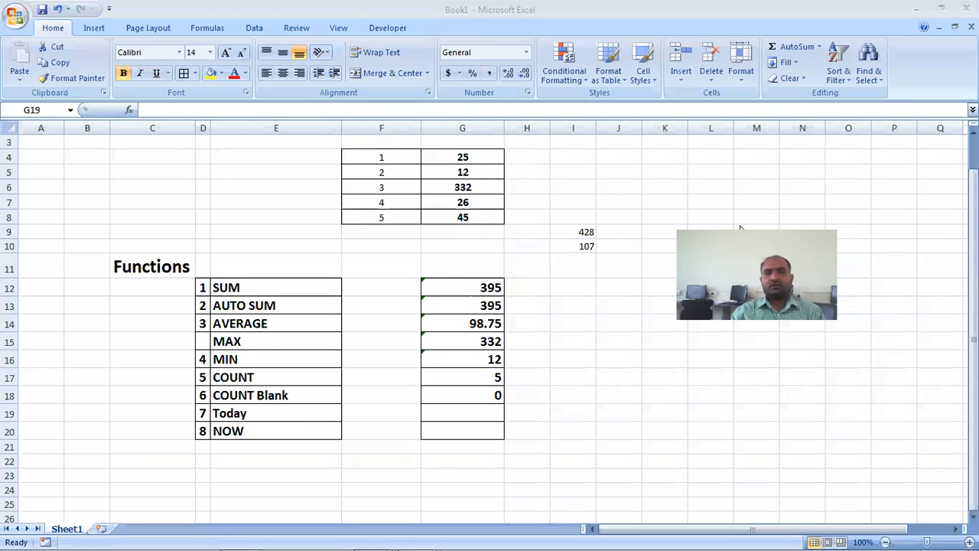
click(448, 405)
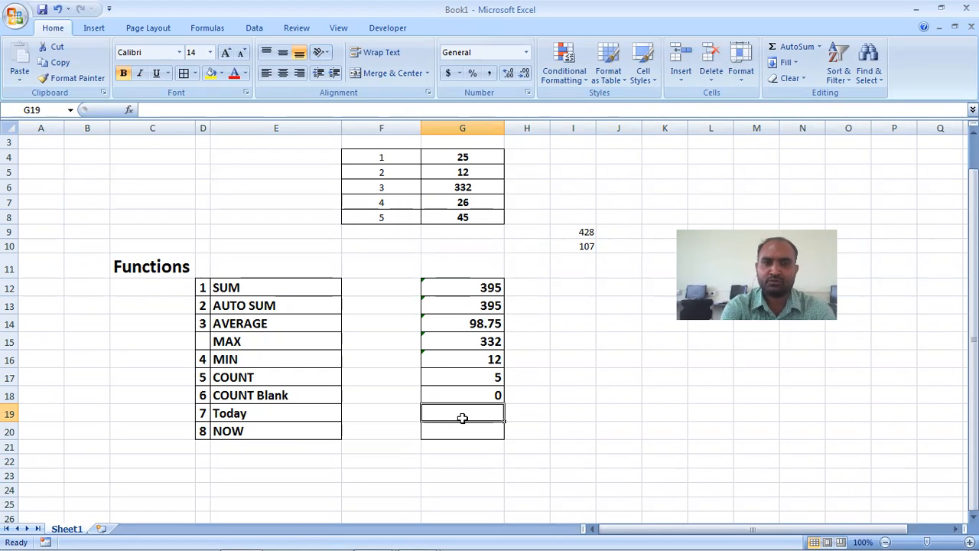
text(=)
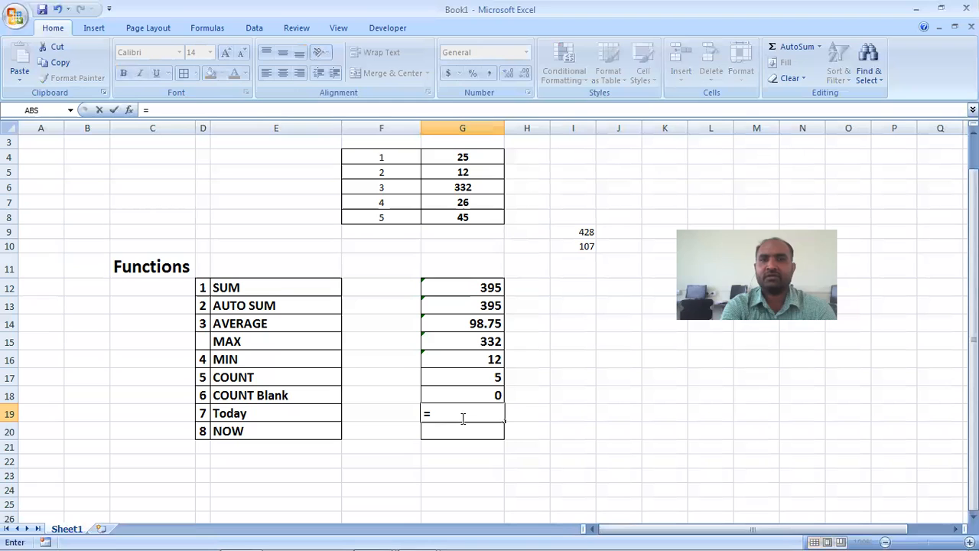
text(today)
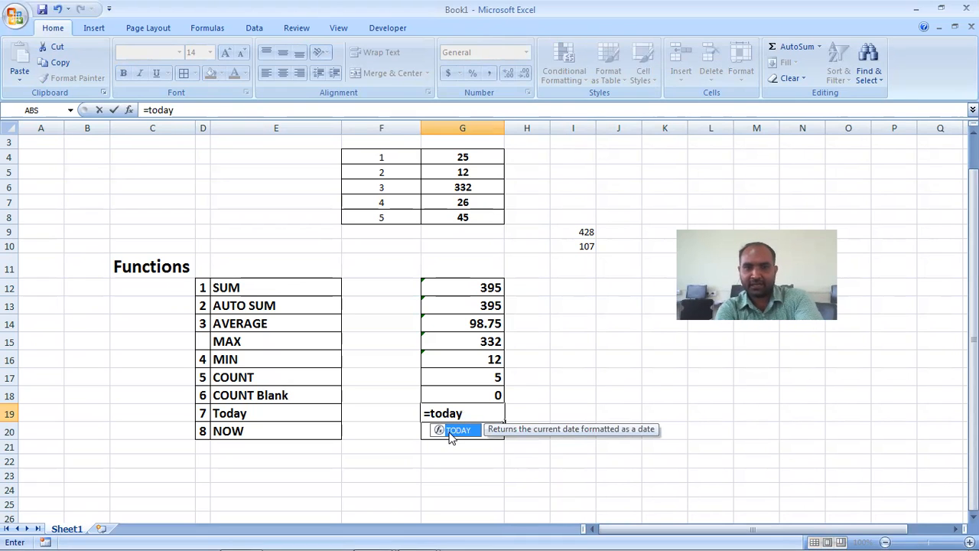
double_click(451, 431)
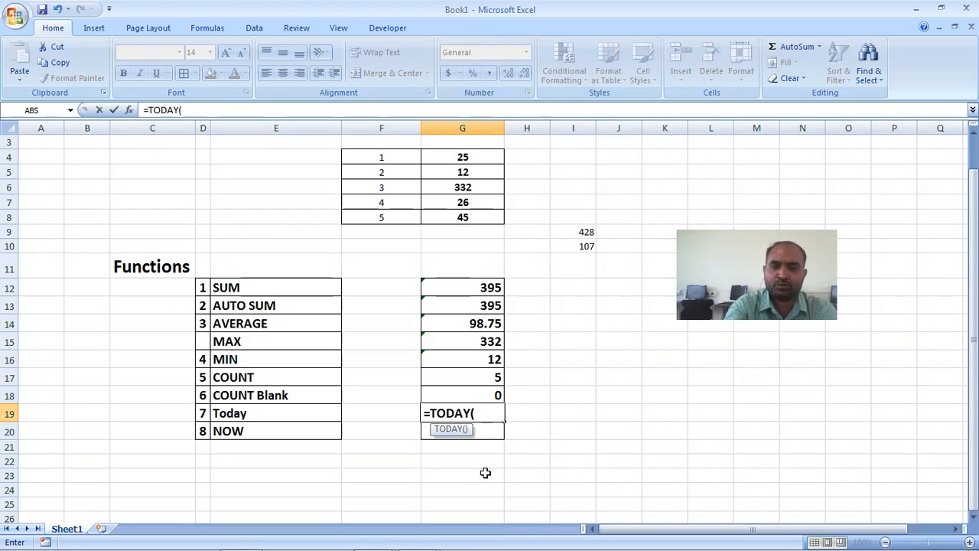
text())
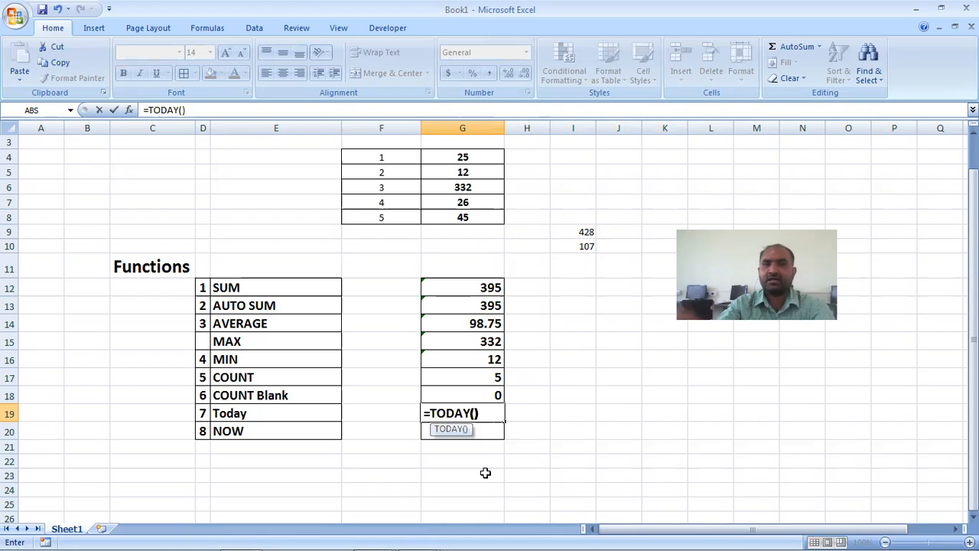
key(Return)
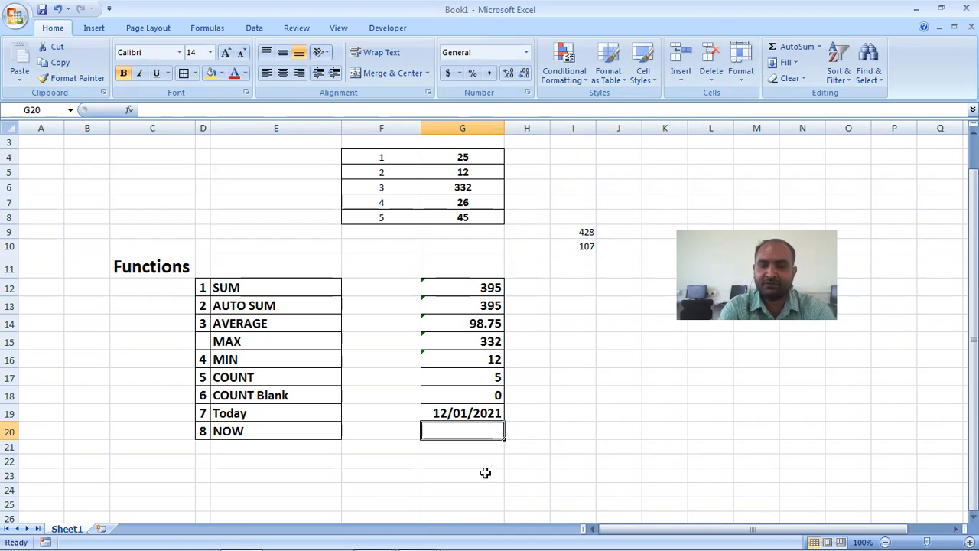
Step: Enter the formula =NOW() in cell G20 beside the NOW label and widen column G to fit the full date and time
text(=)
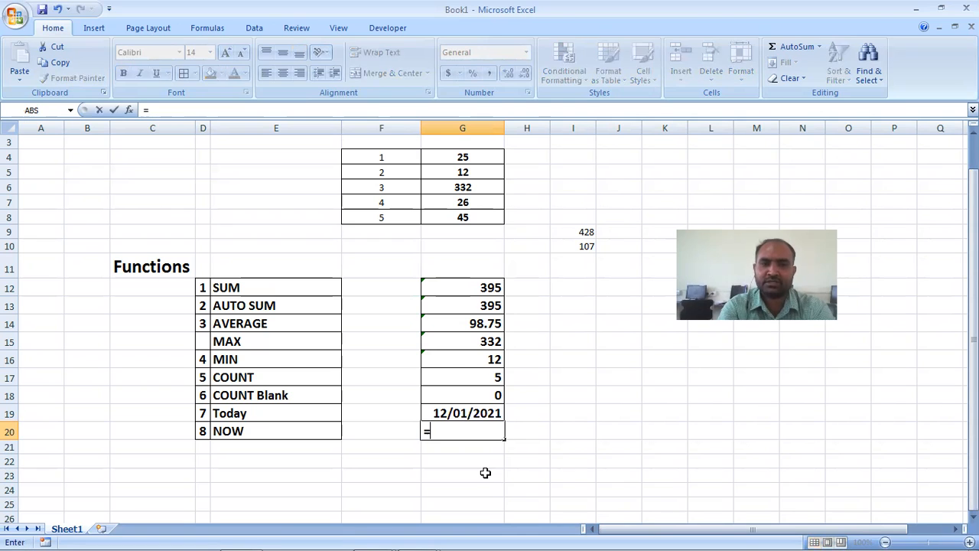
text(now)
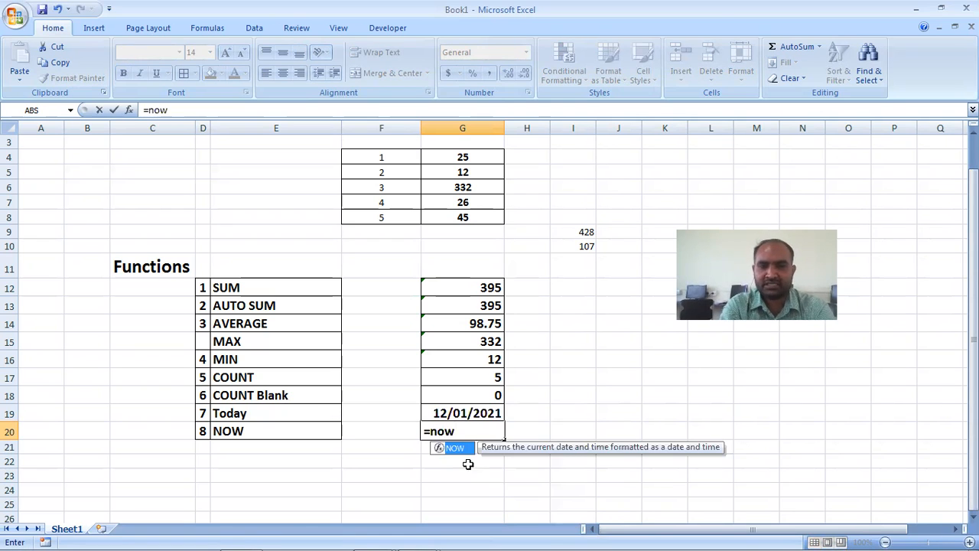
double_click(457, 449)
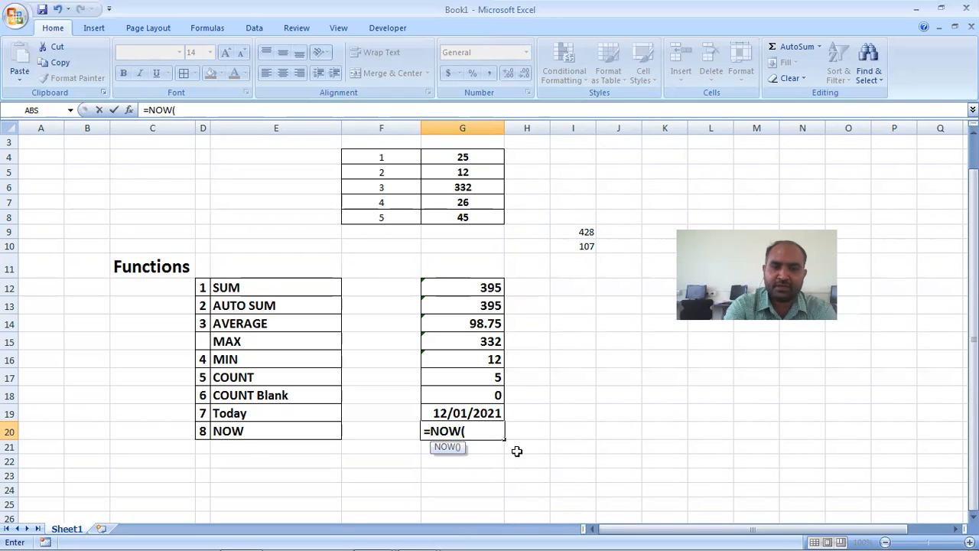
text())
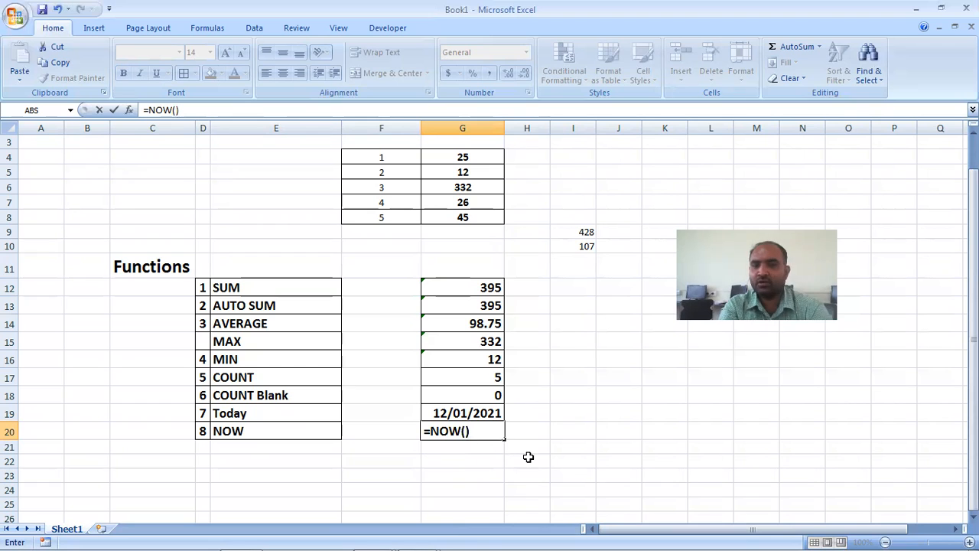
key(Return)
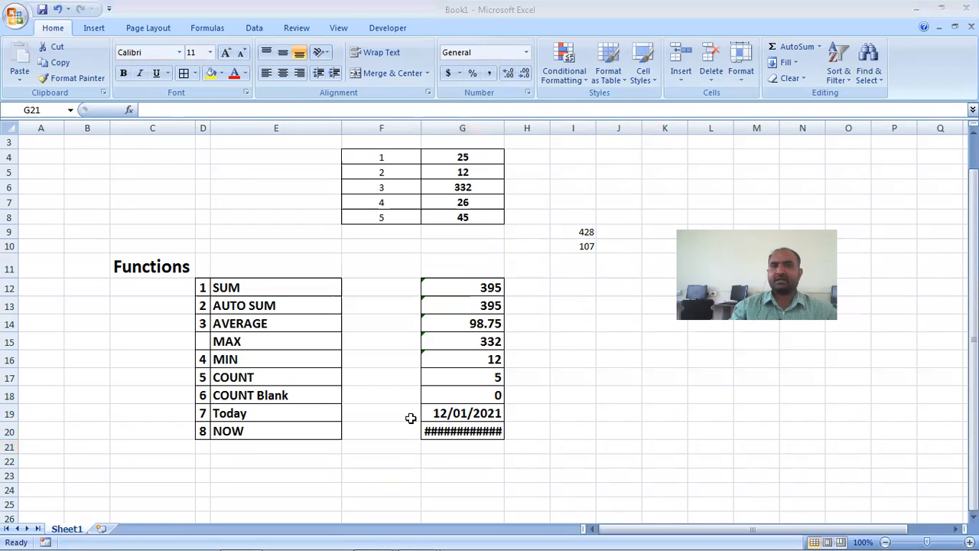
drag(502, 129, 539, 130)
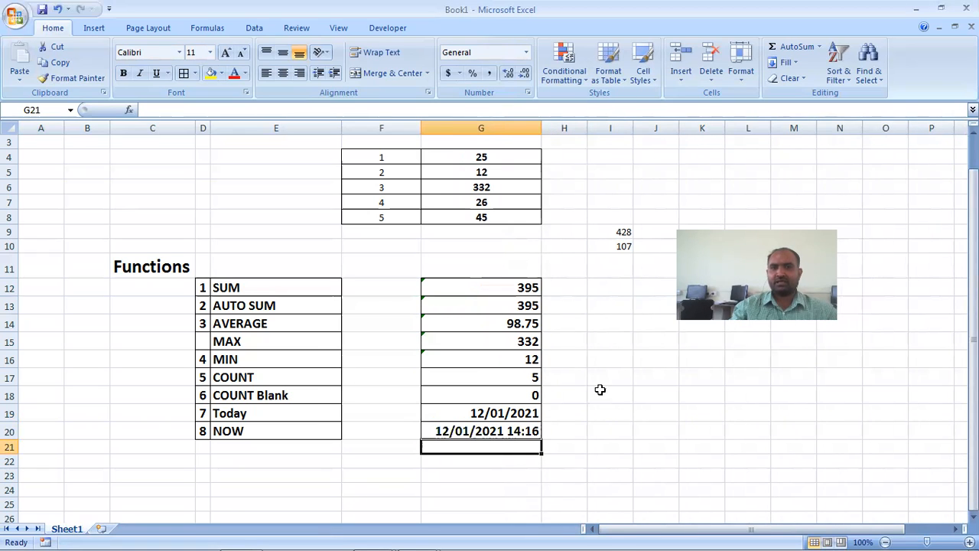
Step: Color the text of the Today and NOW rows, range D19:G20, red
drag(446, 413, 449, 430)
drag(202, 411, 464, 433)
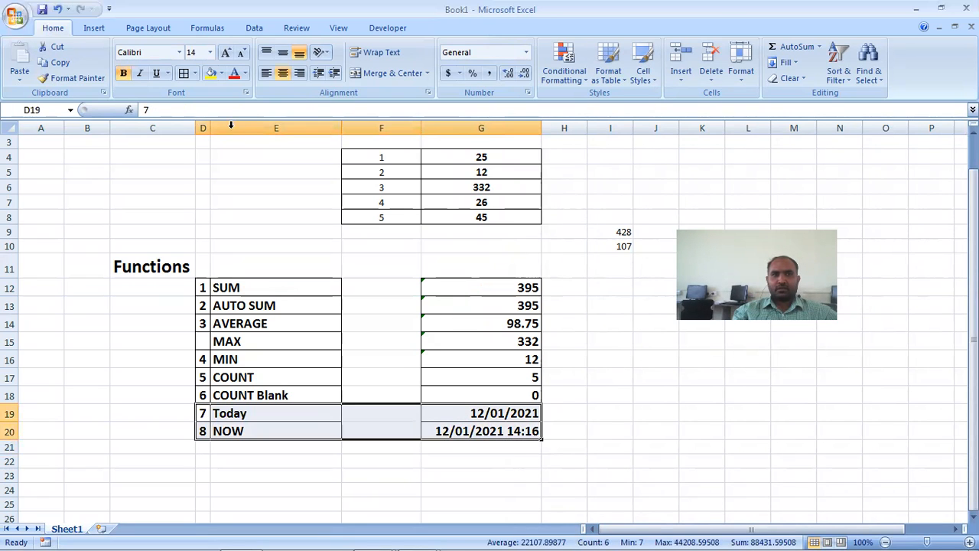
click(235, 74)
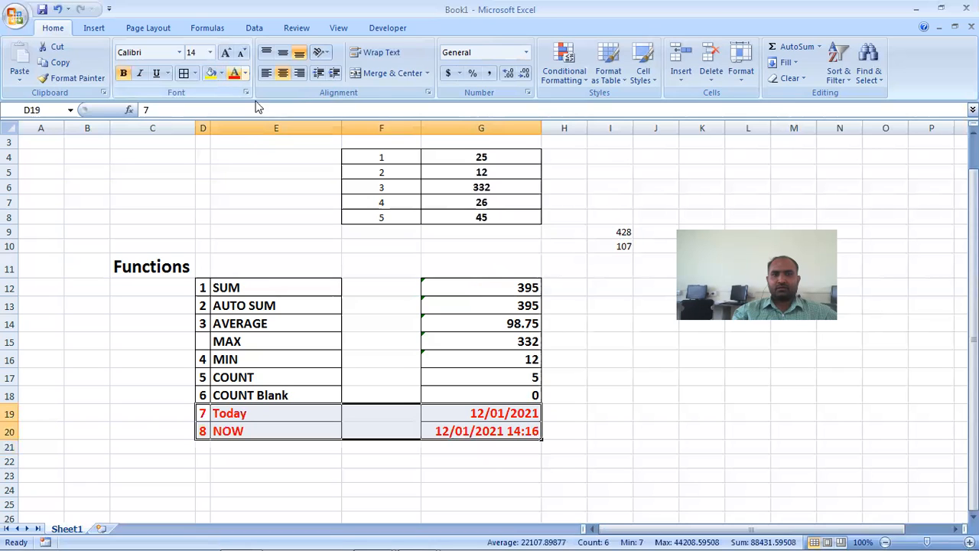
click(645, 432)
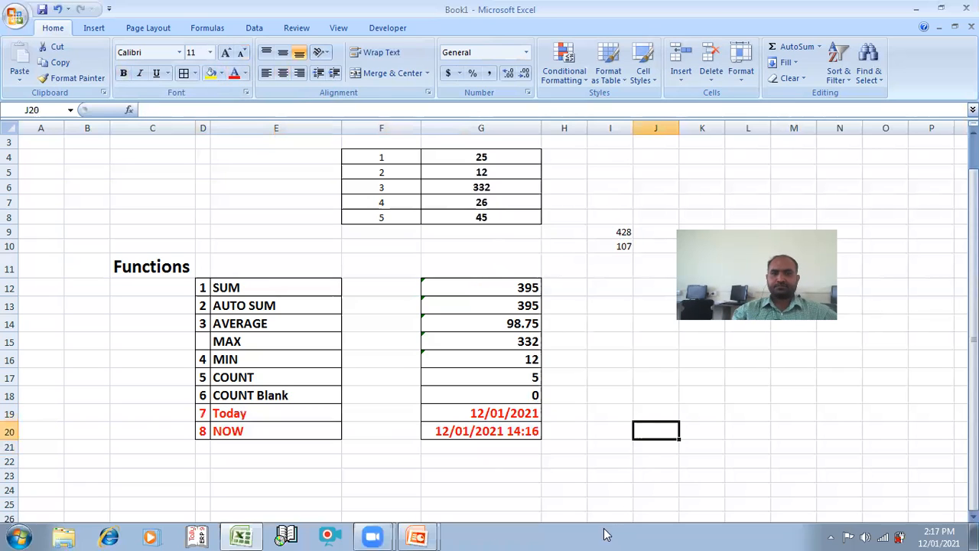
Step: Switch to the running PowerPoint slide show of the B.Com II SEM III ITB PPT presentation
mouse_move(321, 534)
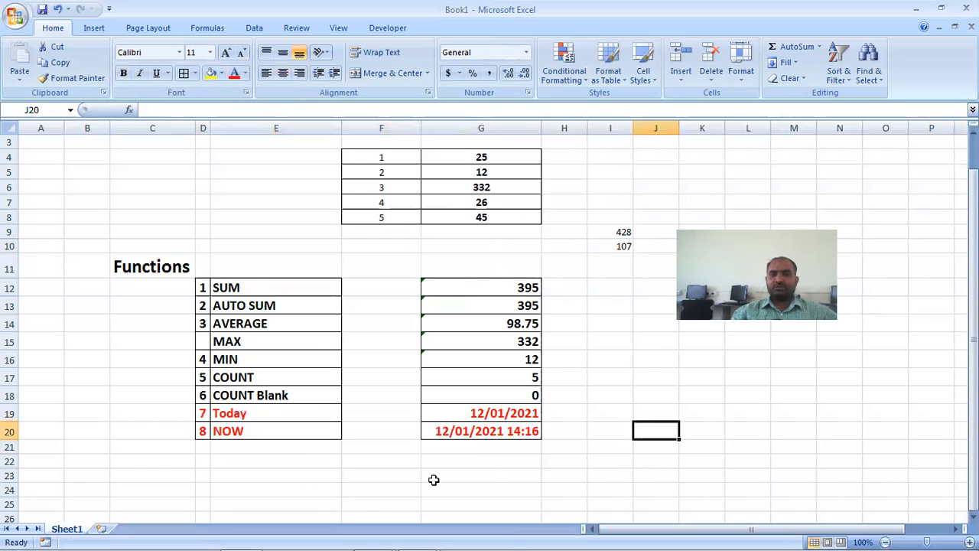
mouse_move(451, 514)
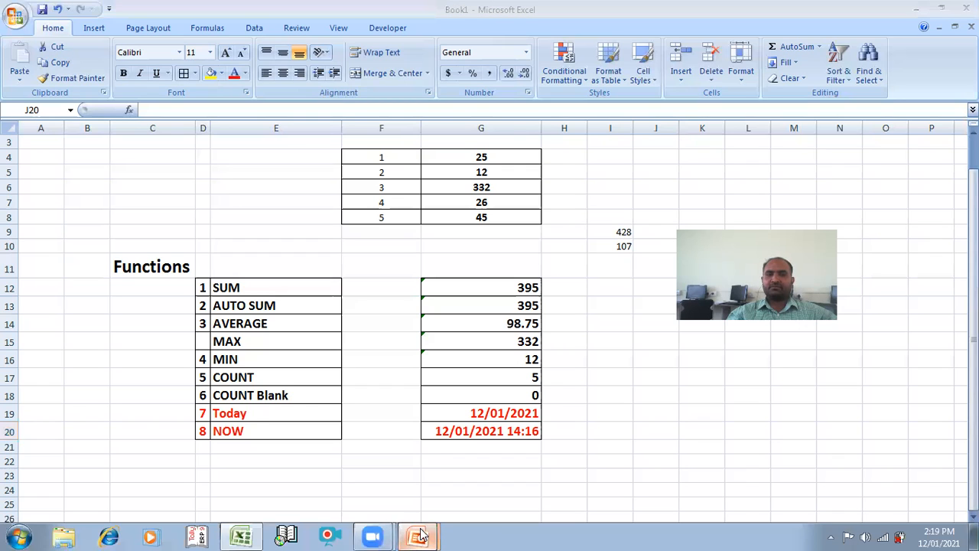
mouse_move(420, 536)
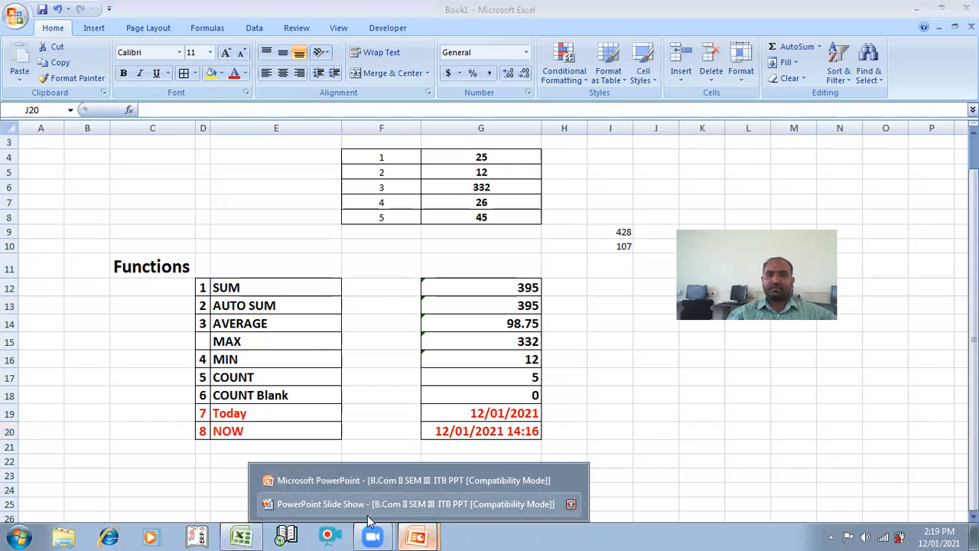
click(369, 509)
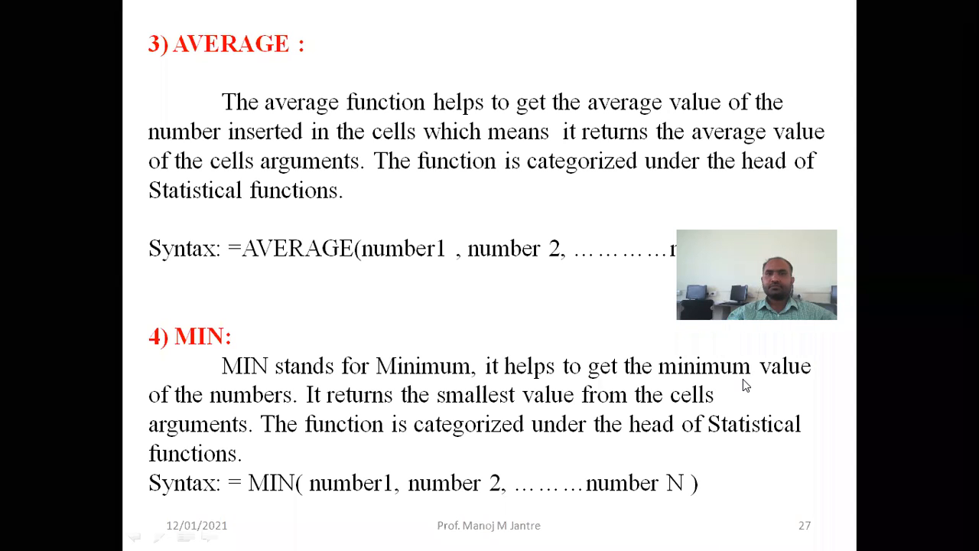